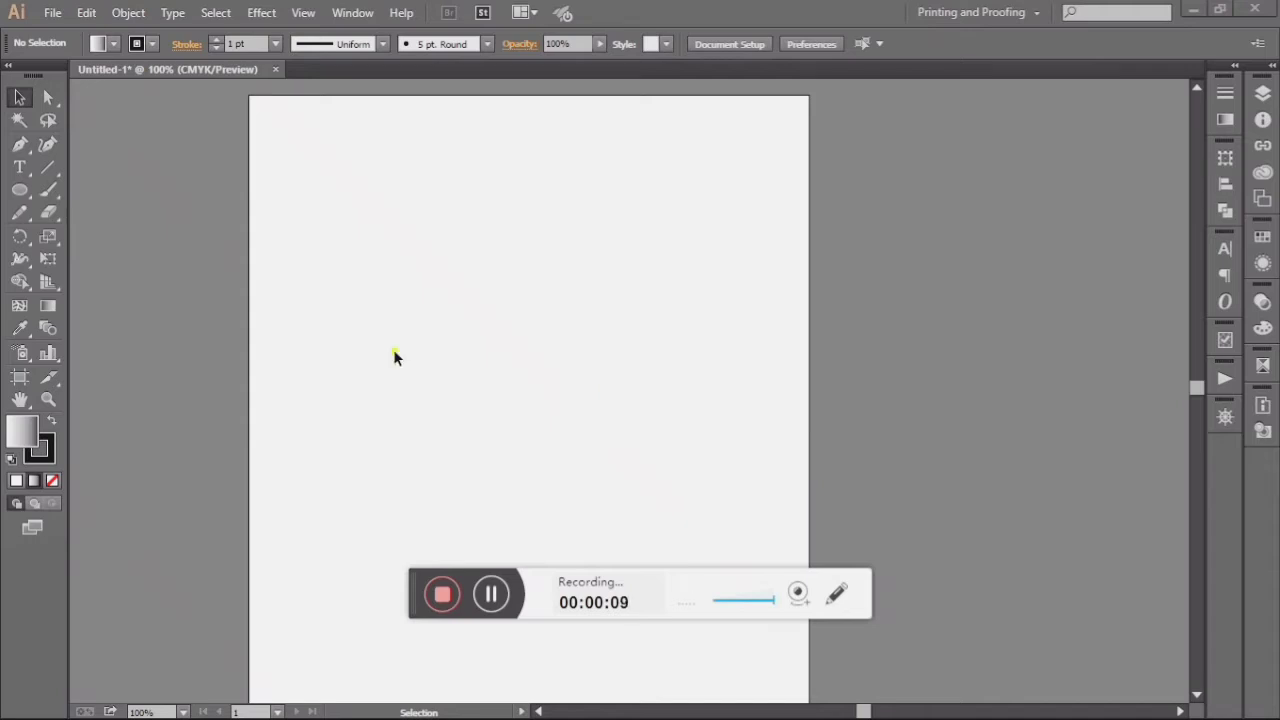
Step: Confirm pixel document units in Document Setup and keep the Printing and Proofing workspace
click(52, 14)
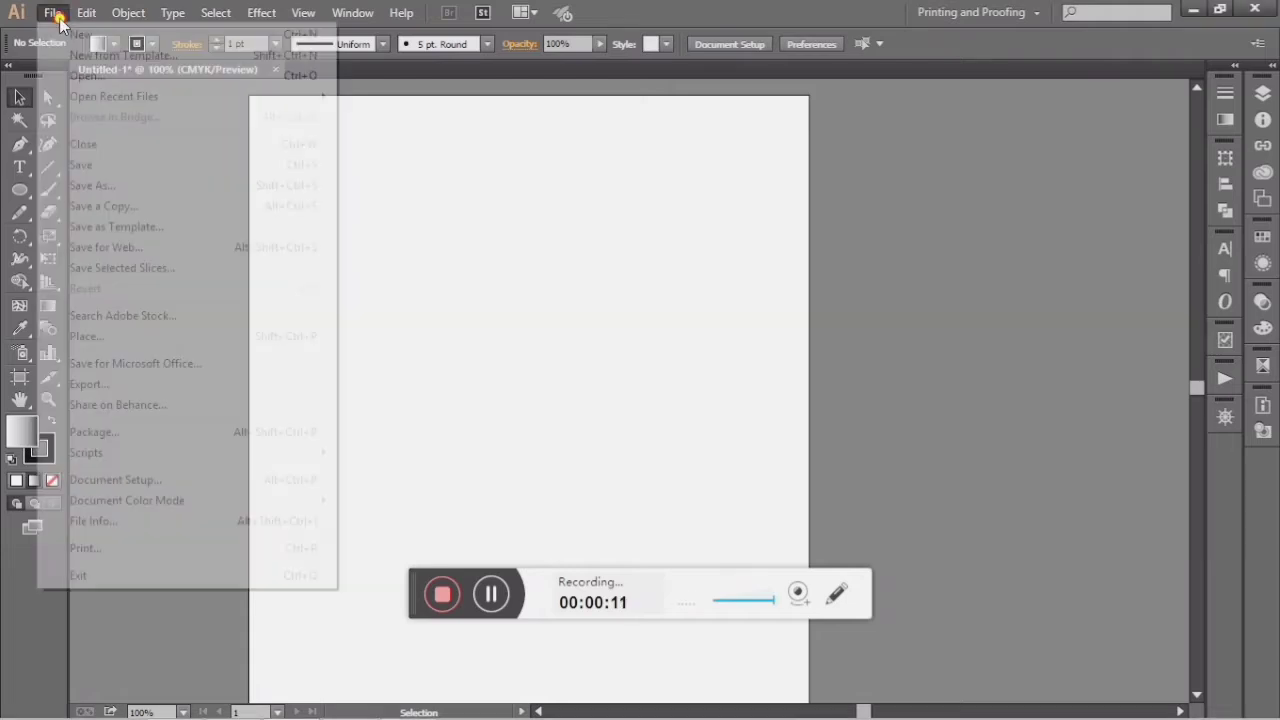
click(147, 480)
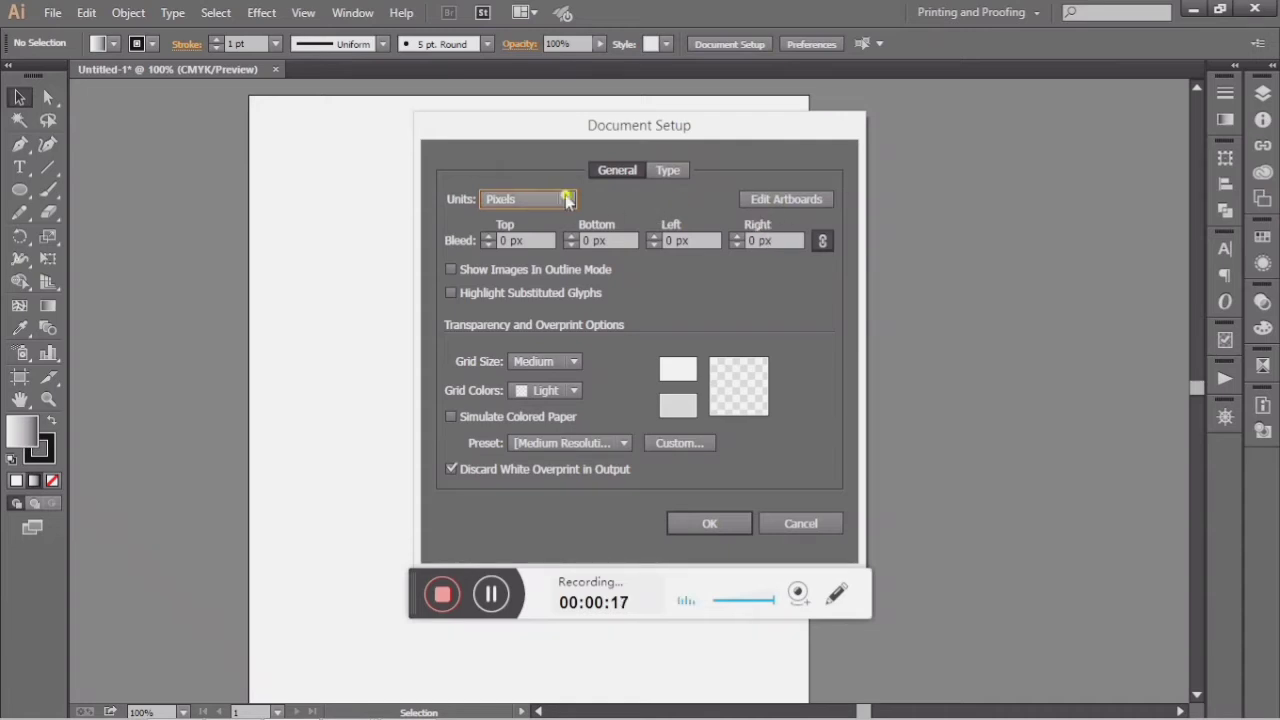
click(567, 200)
click(531, 326)
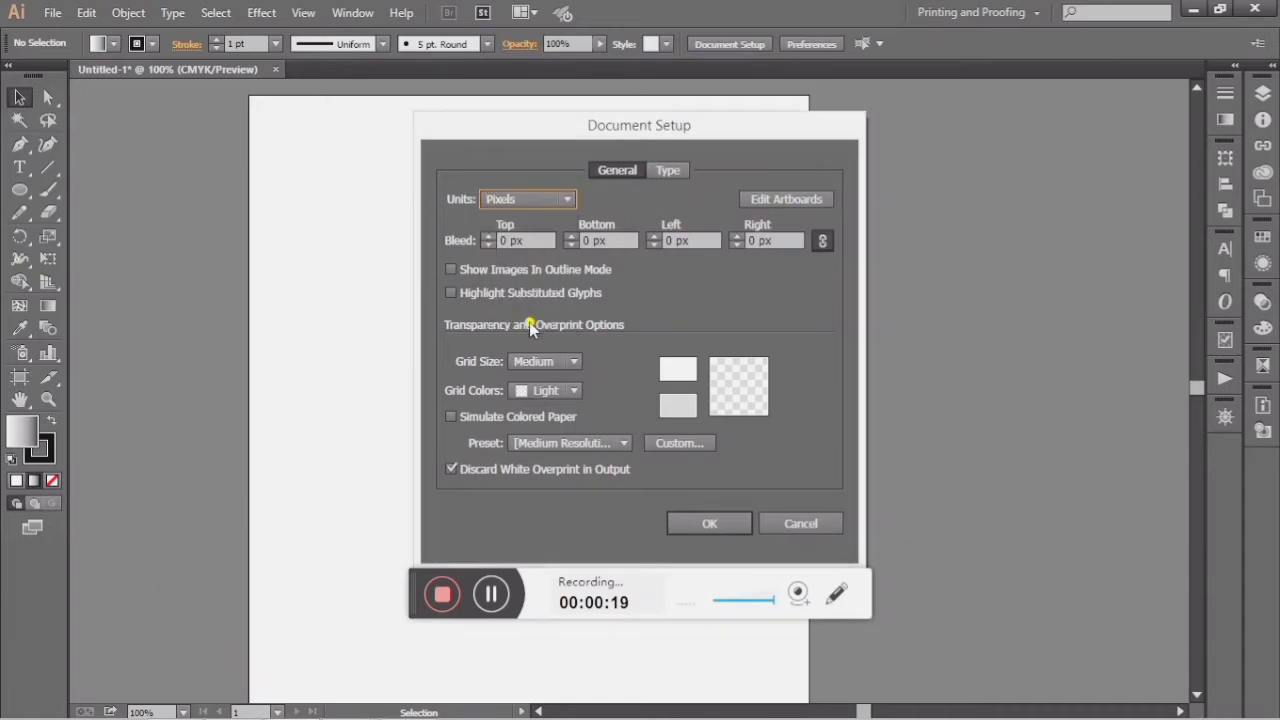
click(707, 520)
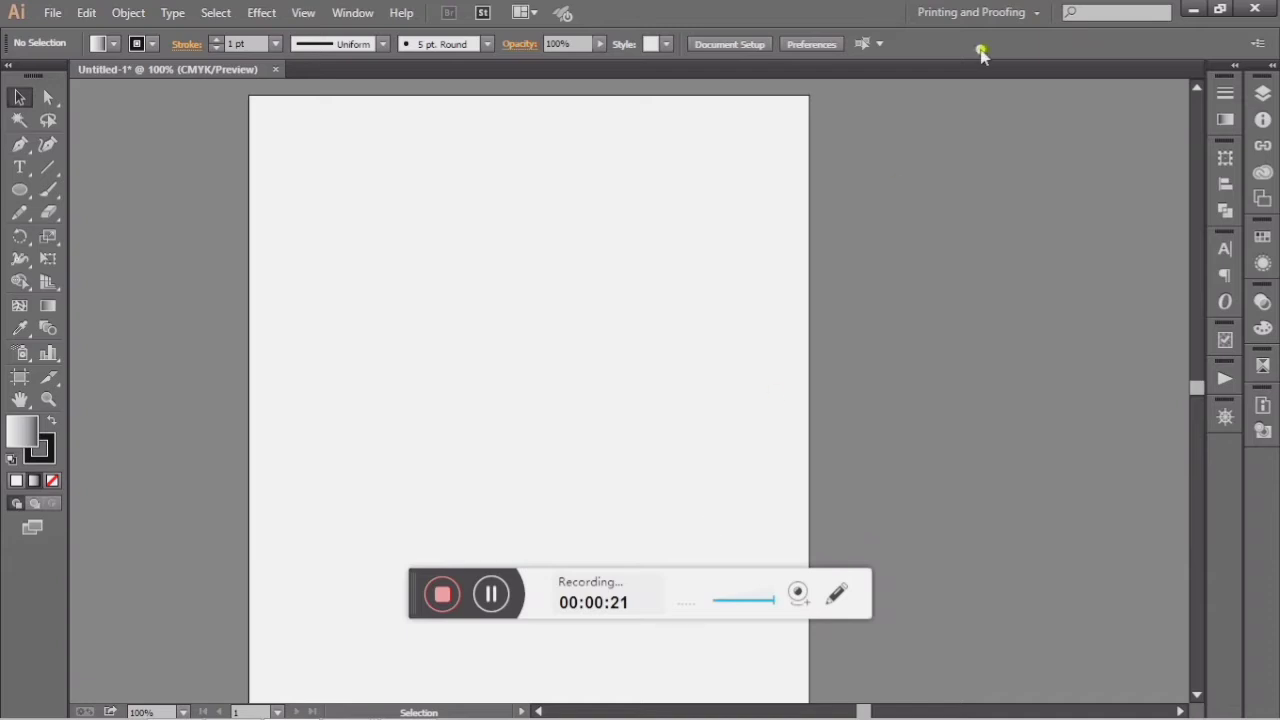
click(1034, 13)
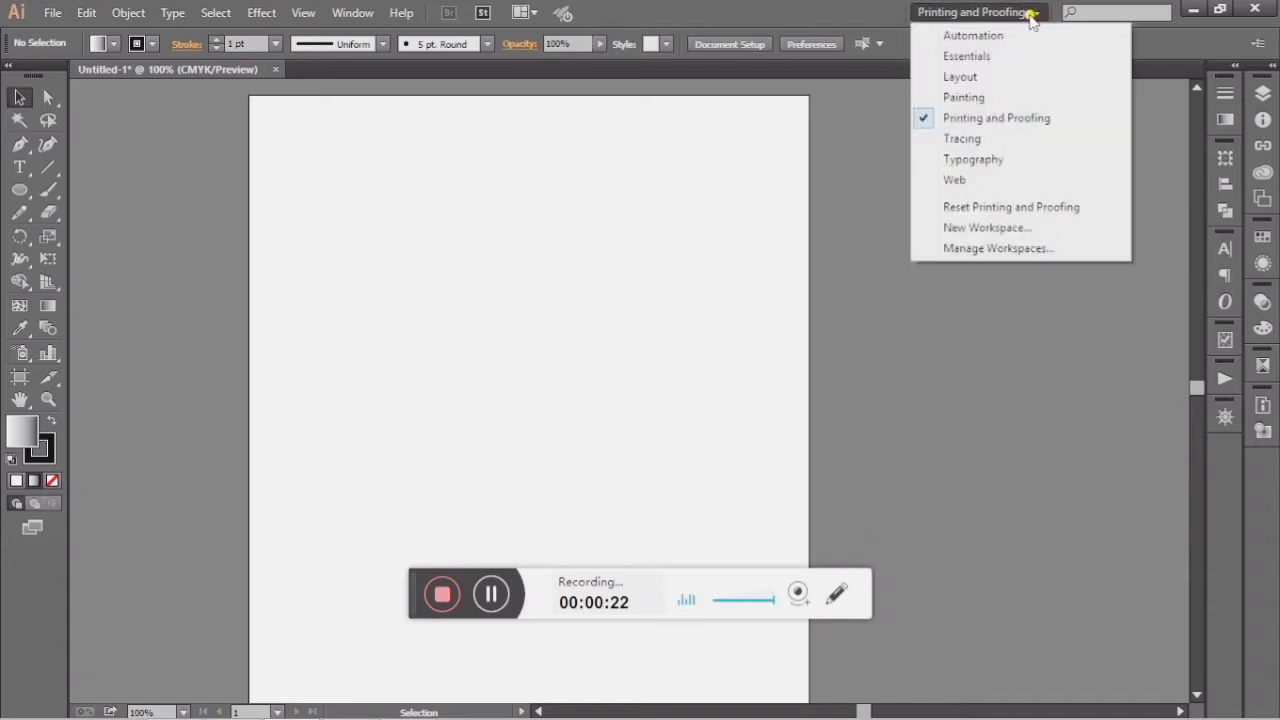
click(989, 121)
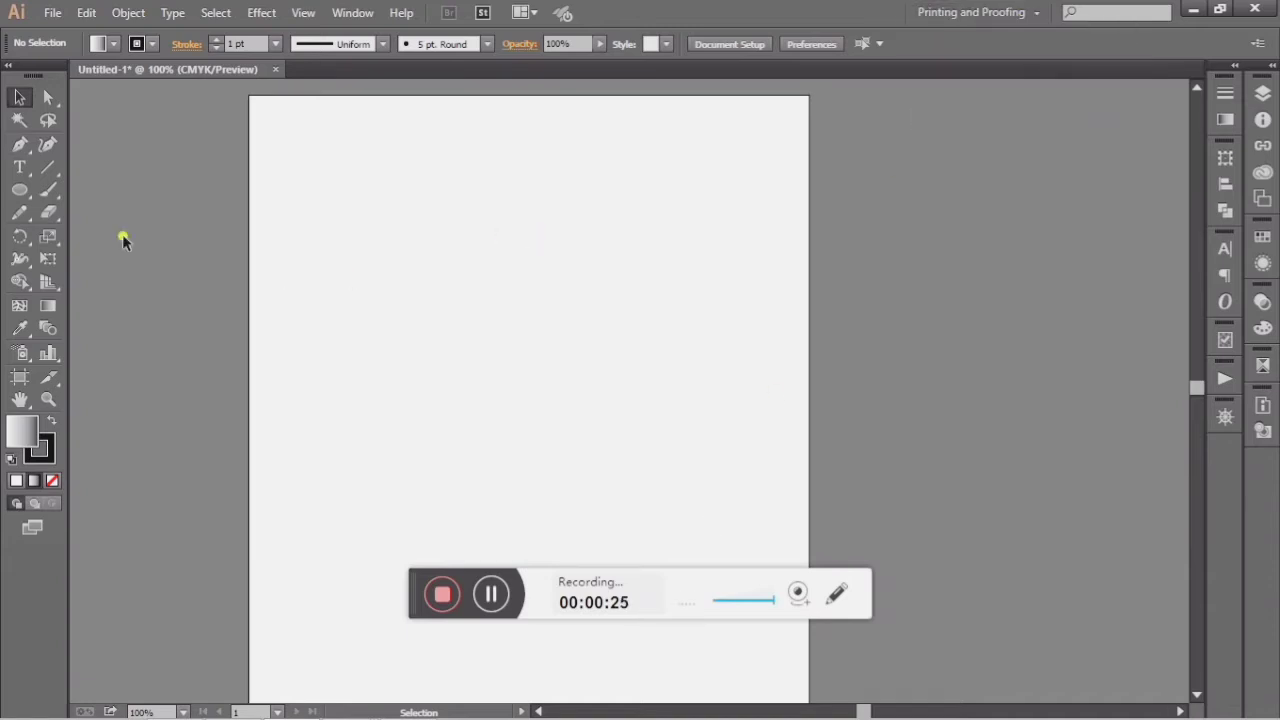
Step: Create a 225 × 225 px rounded rectangle with a 50 px corner radius
click(28, 192)
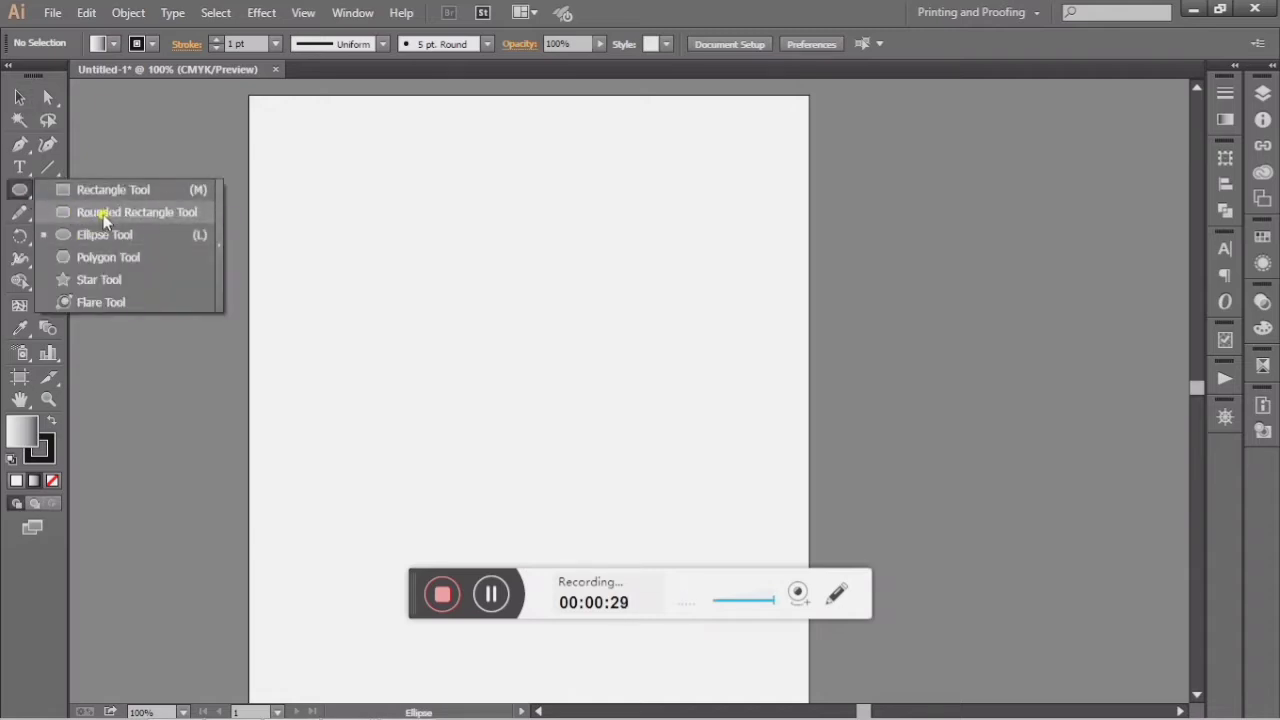
click(188, 212)
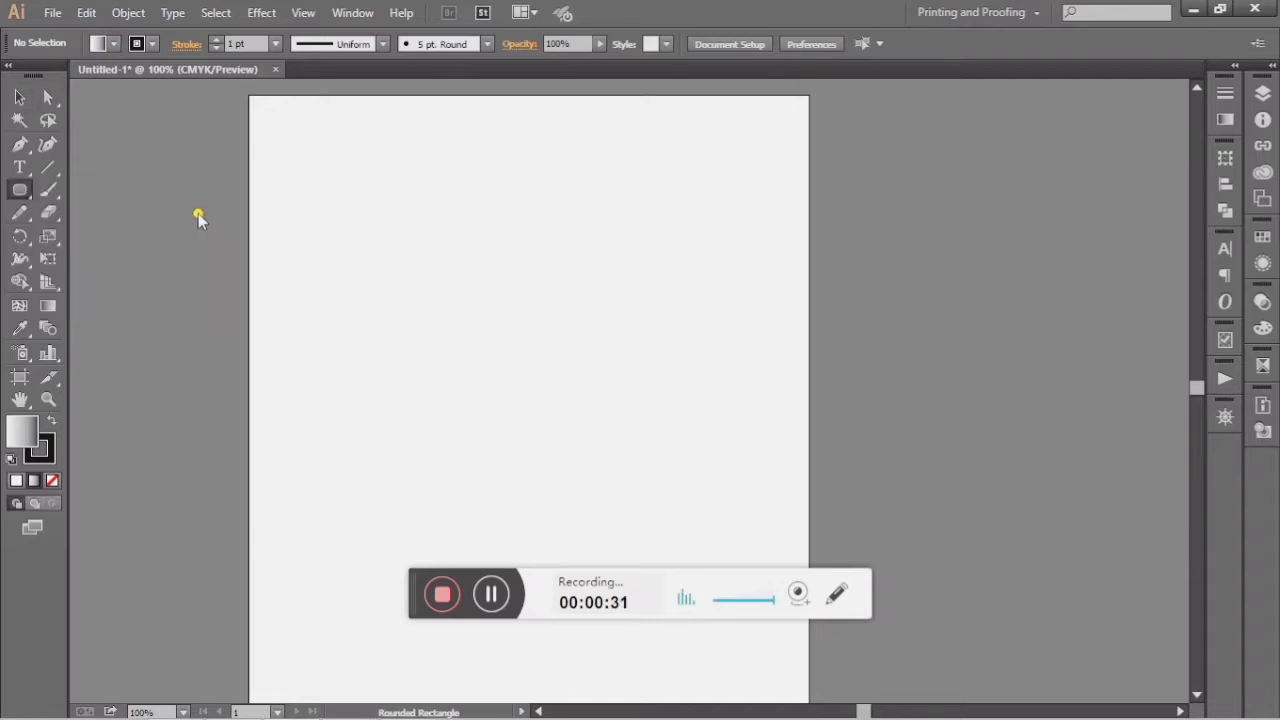
click(437, 224)
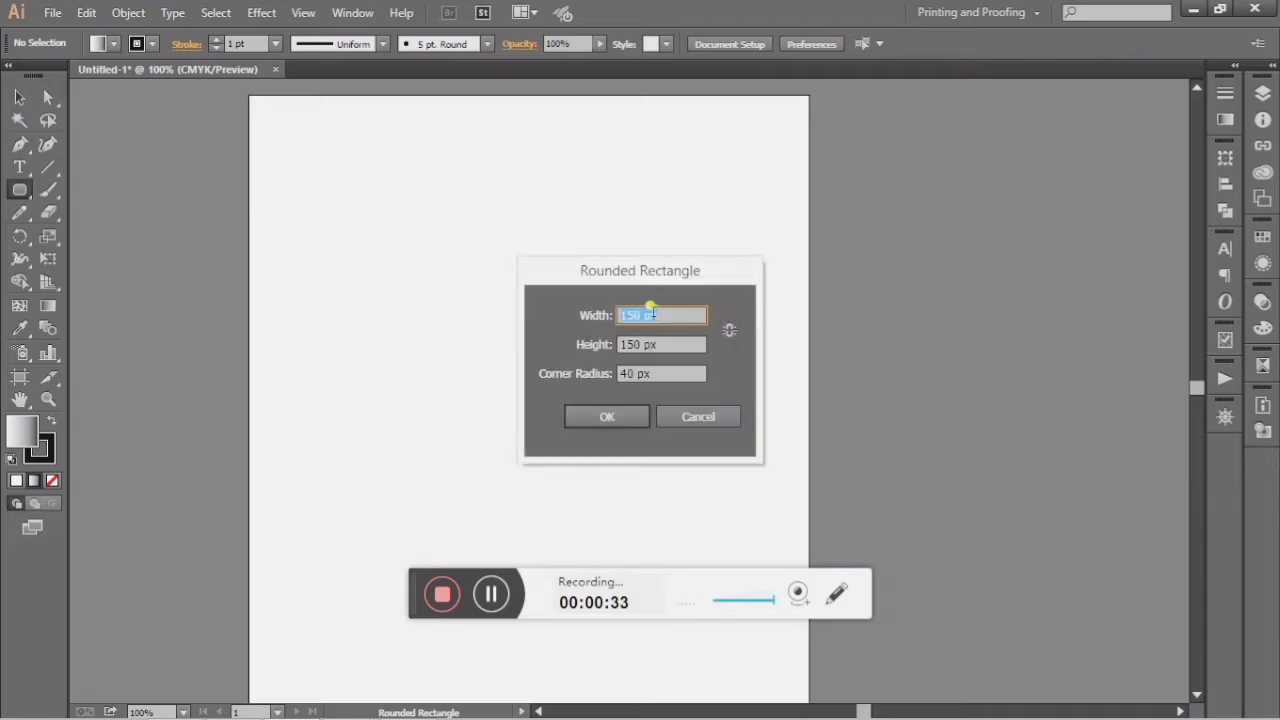
text(225)
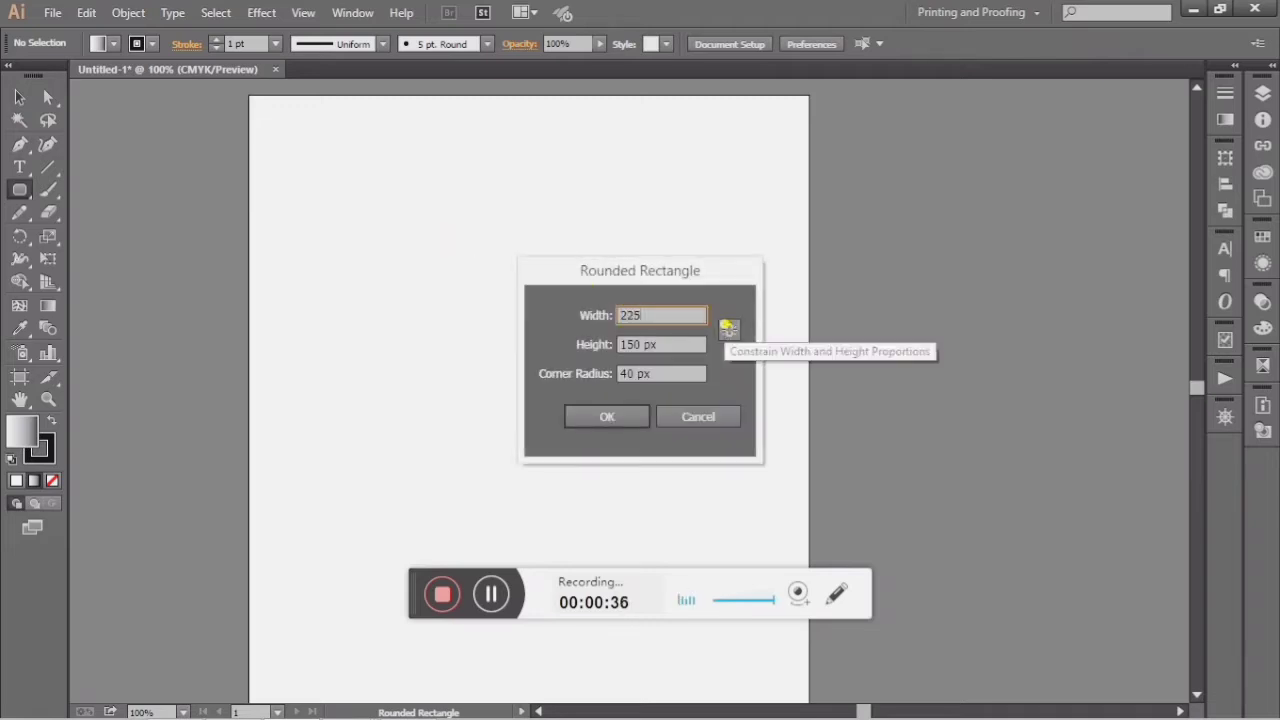
key(Tab)
text(2)
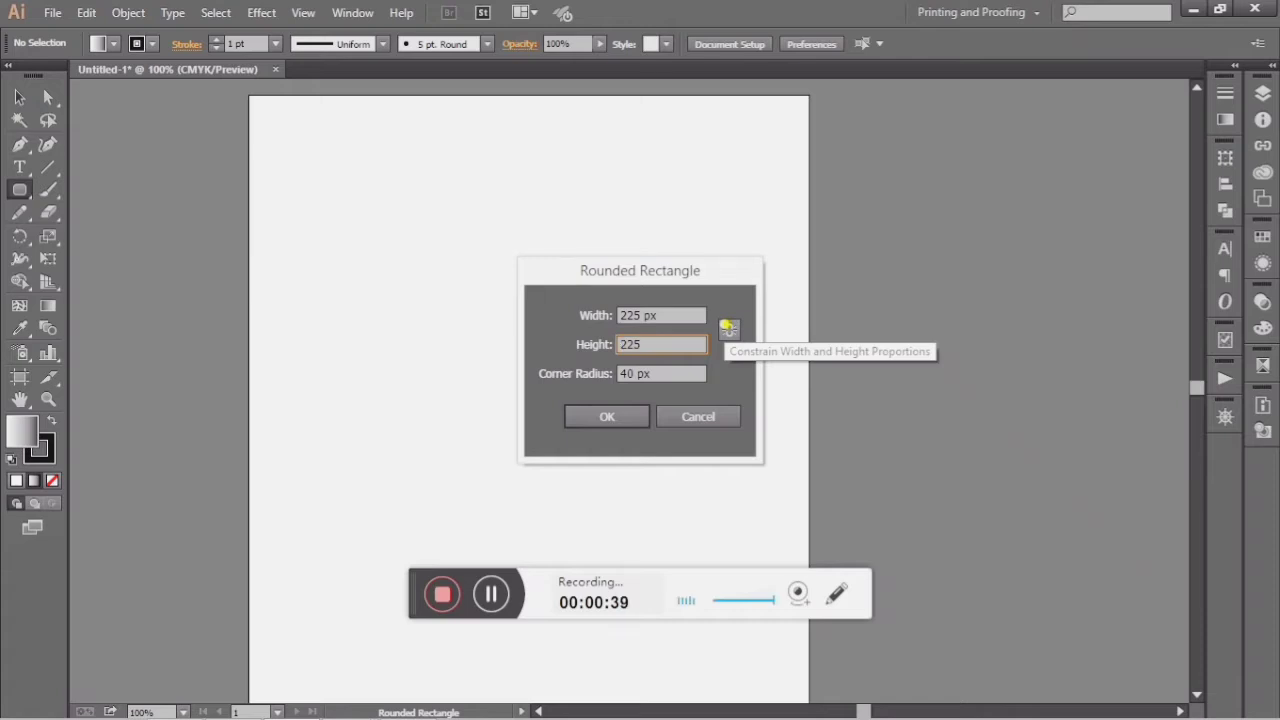
key(Tab)
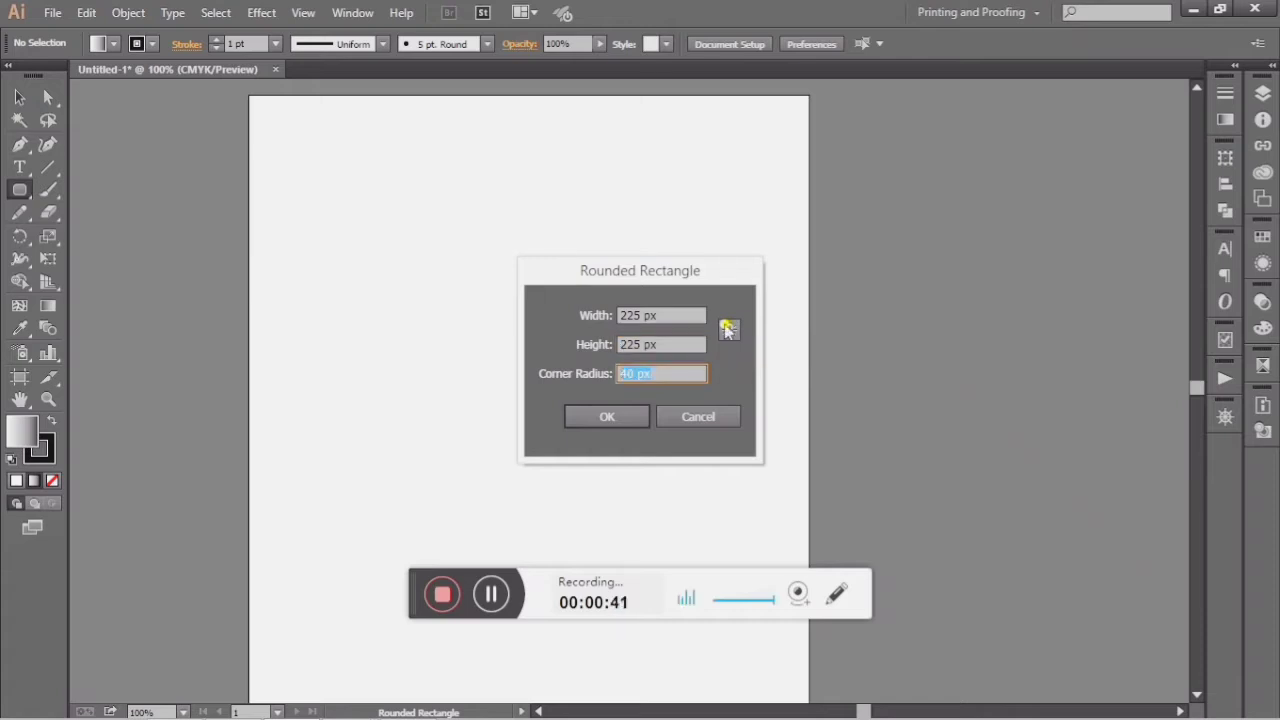
text(50)
key(Return)
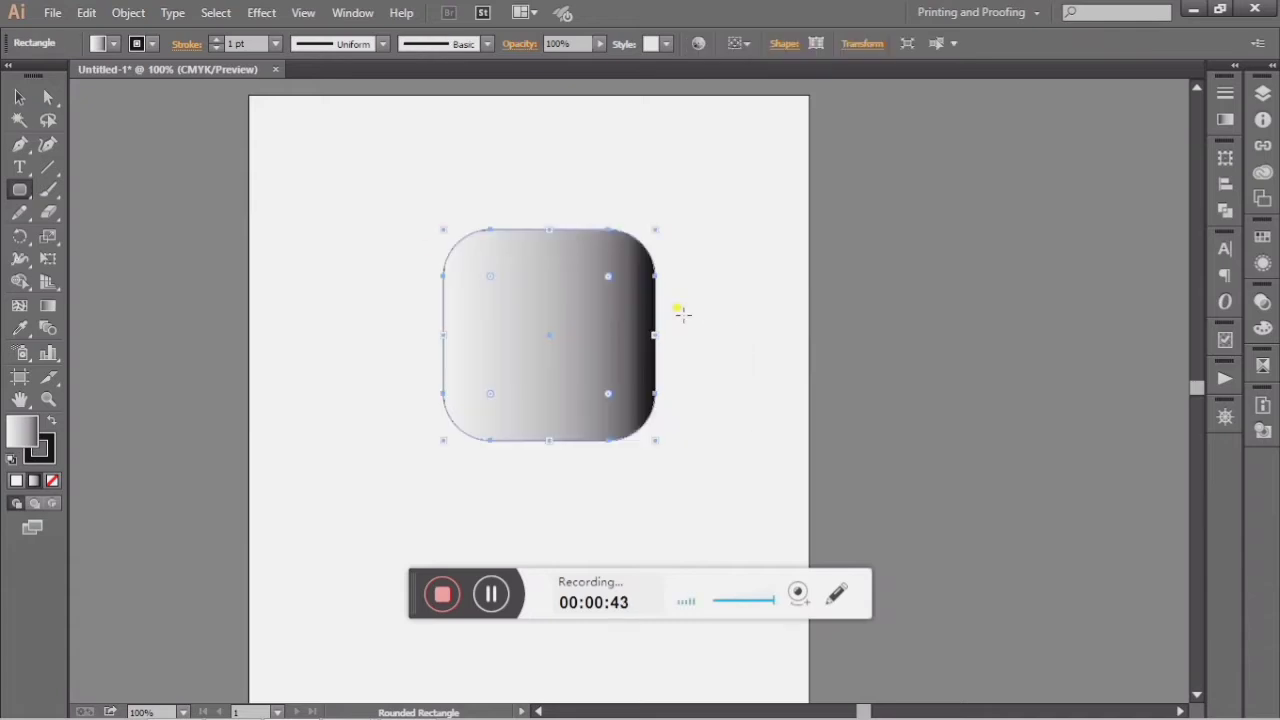
Step: Create a 150 × 150 px rounded rectangle with a 40 px corner radius
click(333, 234)
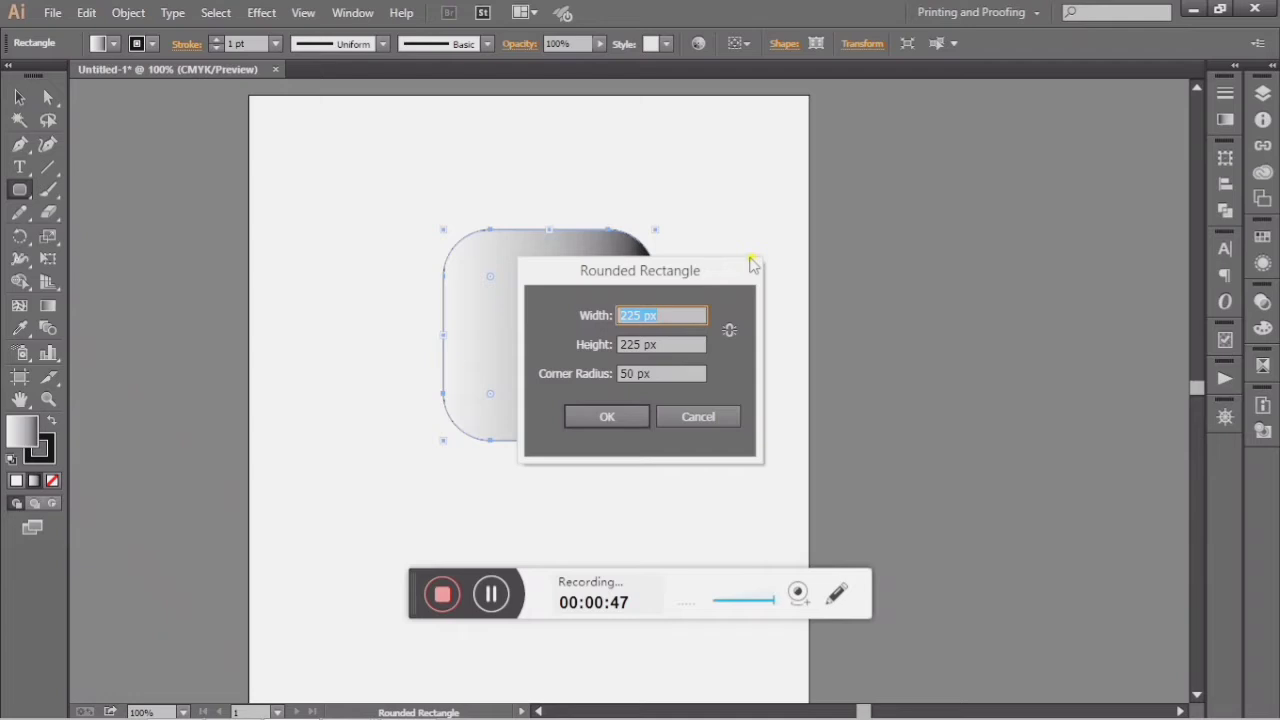
text(150)
key(Tab)
text(1)
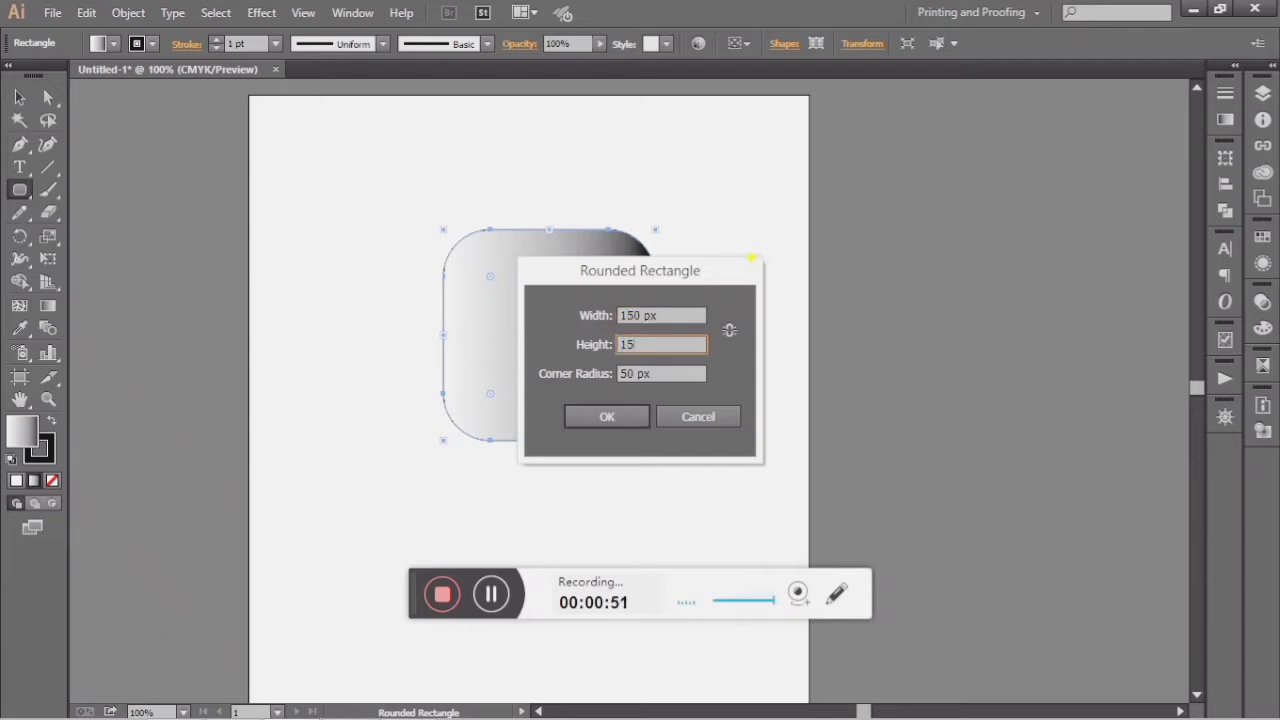
key(Tab)
text(40)
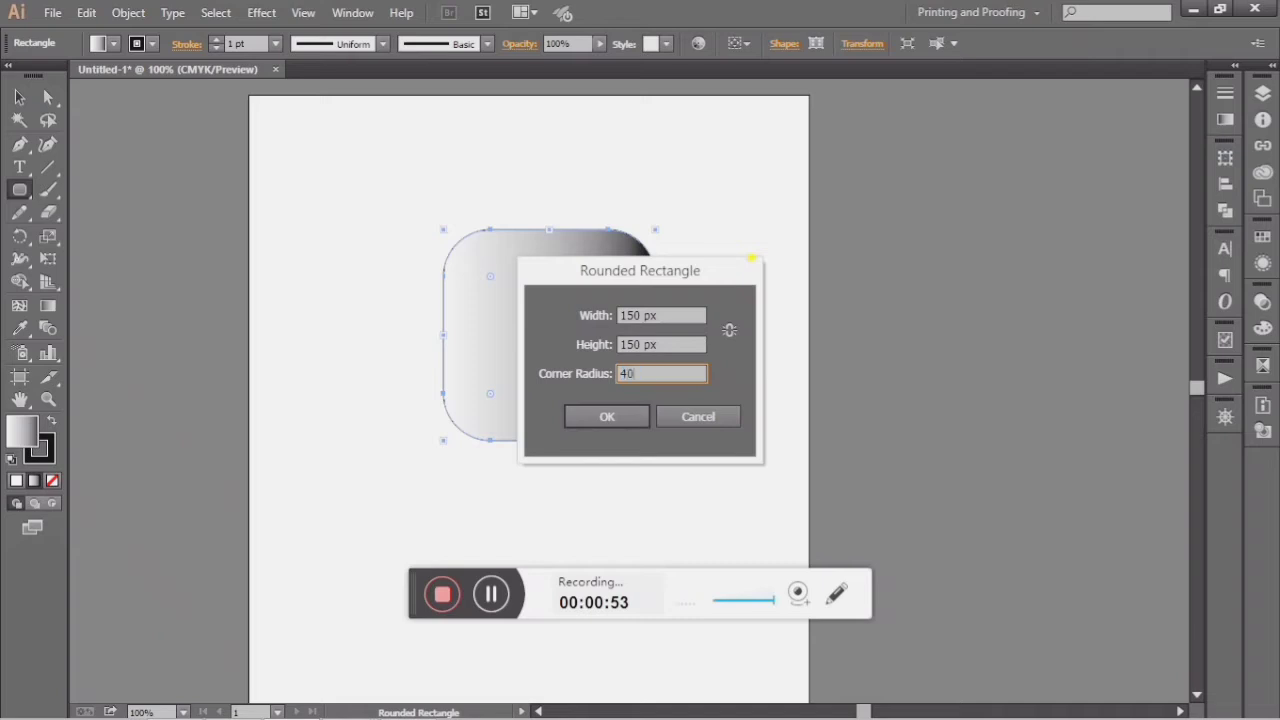
key(Return)
click(748, 257)
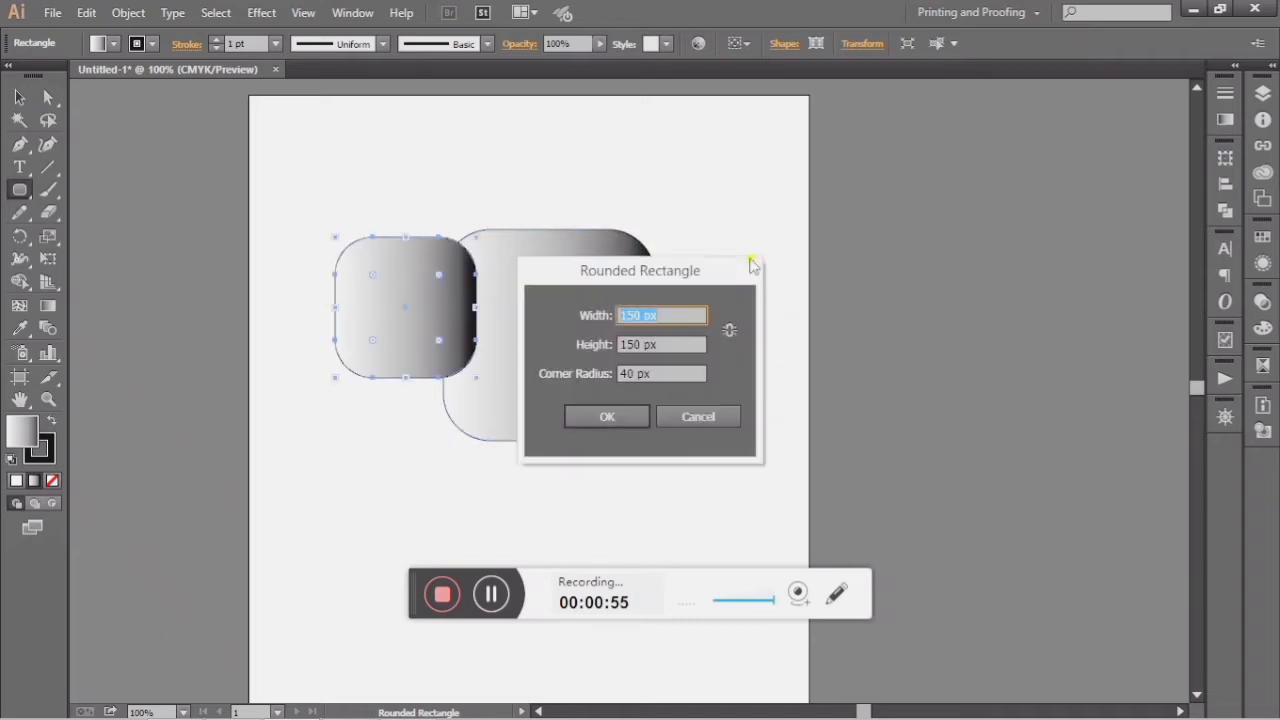
key(Escape)
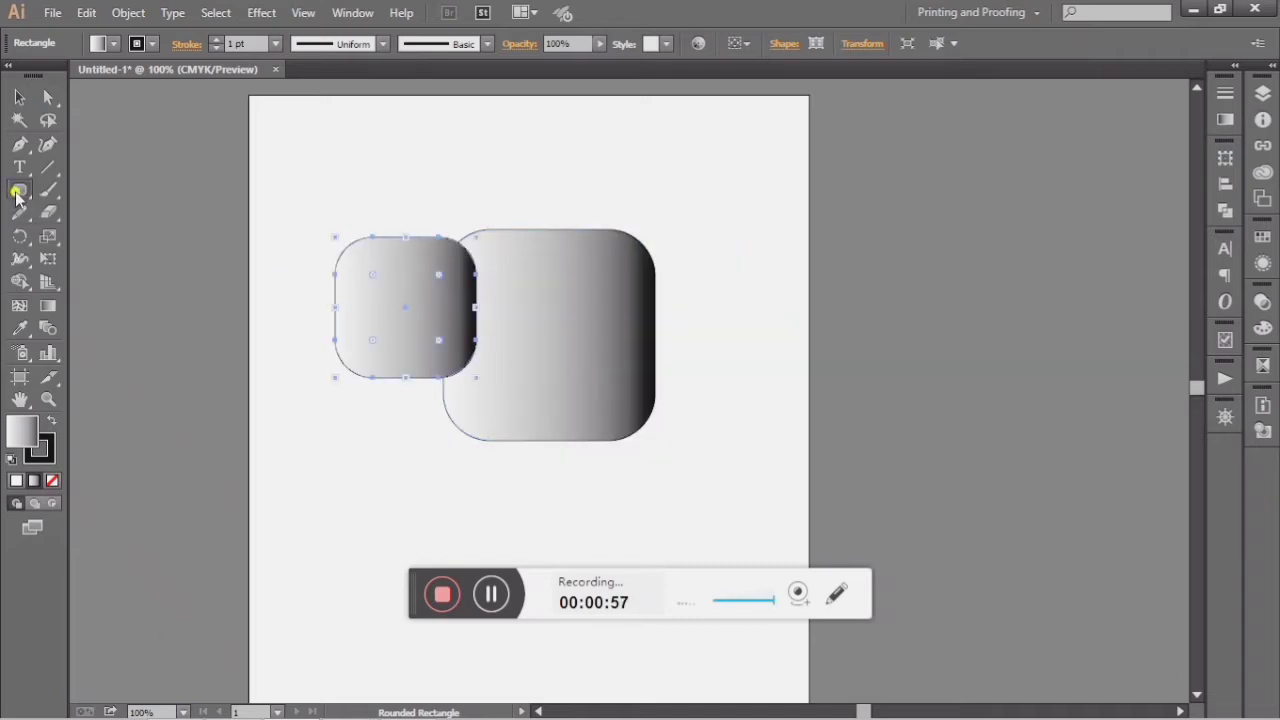
Step: Draw a 70 × 70 px circle and a 20 × 20 px circle with the Ellipse tool
click(18, 190)
click(70, 234)
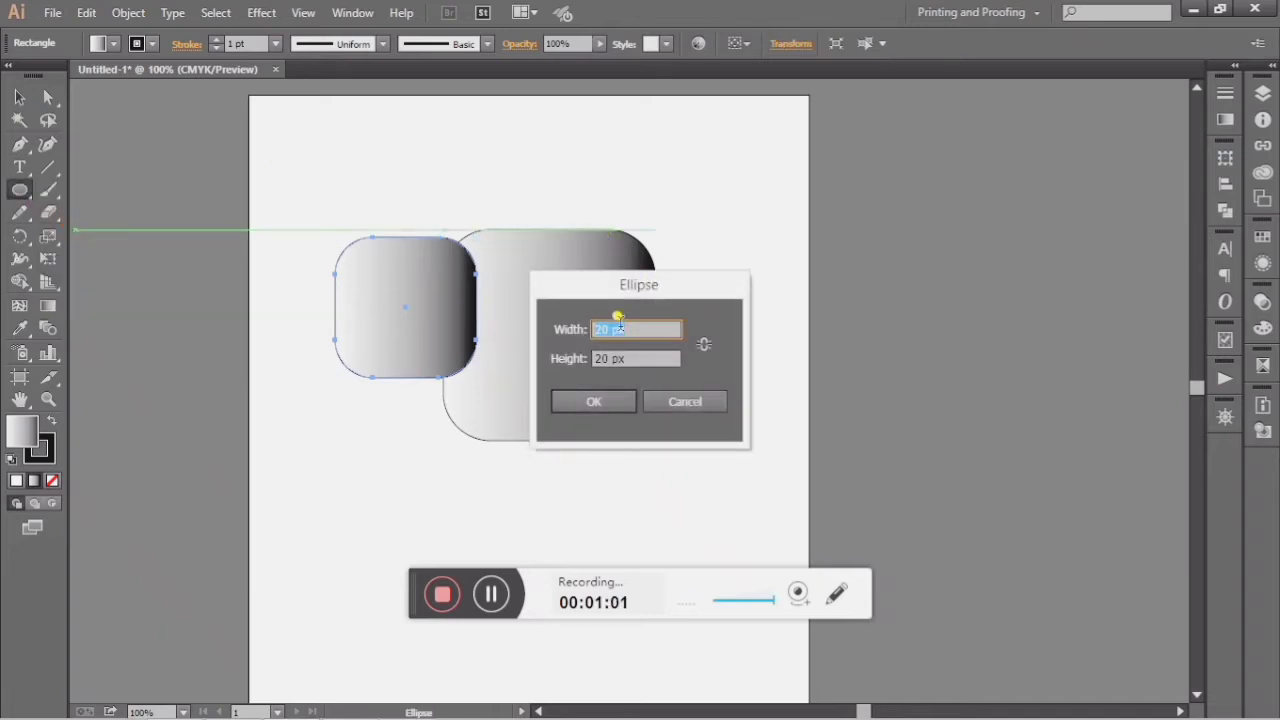
text(70)
key(Tab)
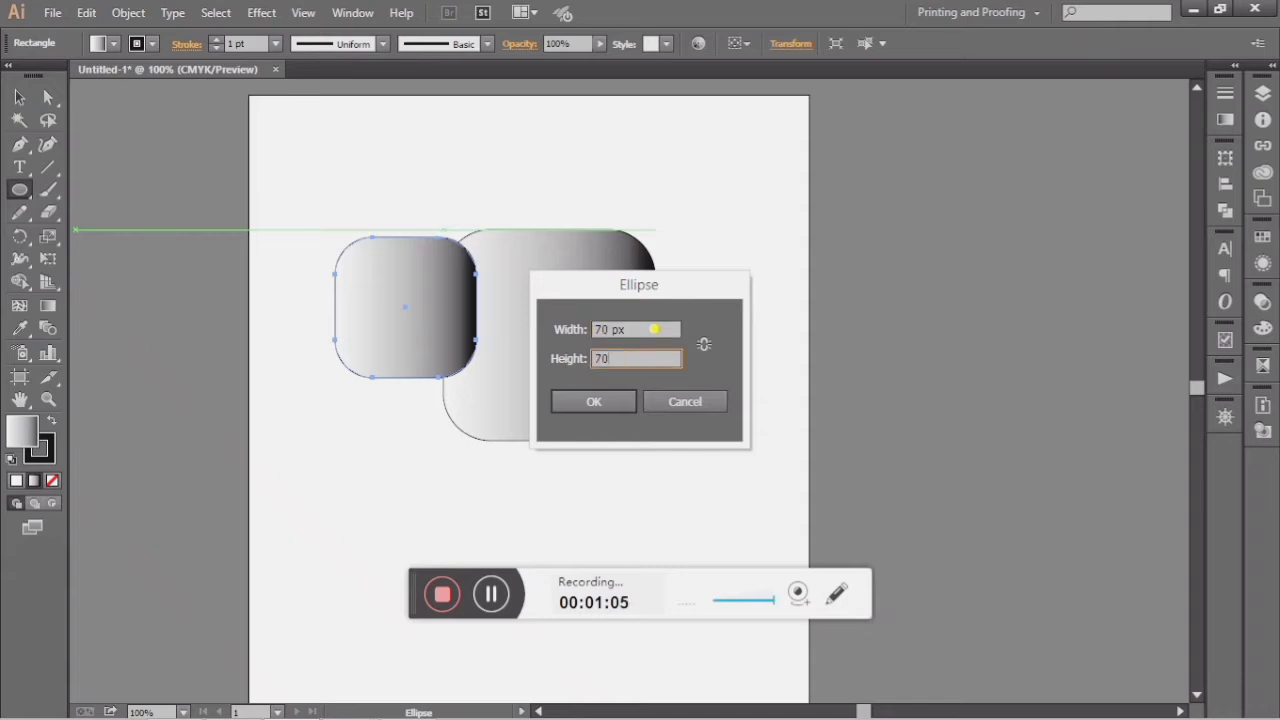
key(Return)
click(720, 308)
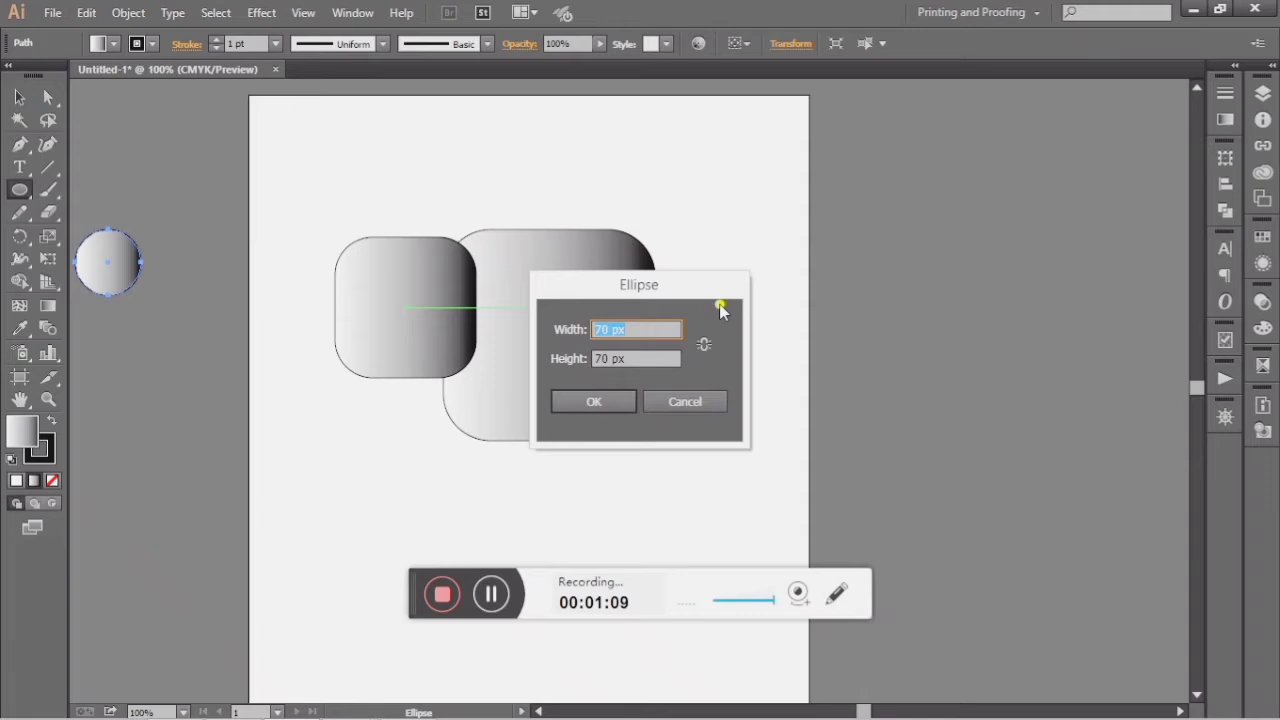
text(20)
key(Tab)
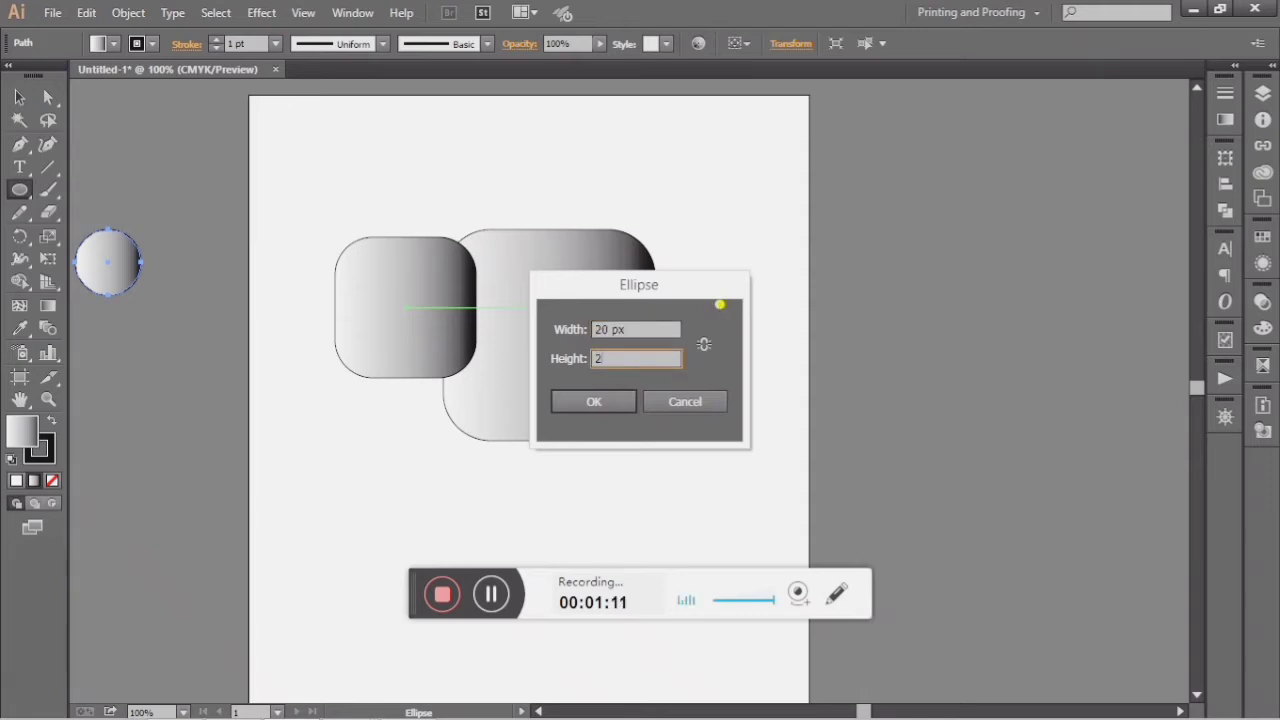
key(Return)
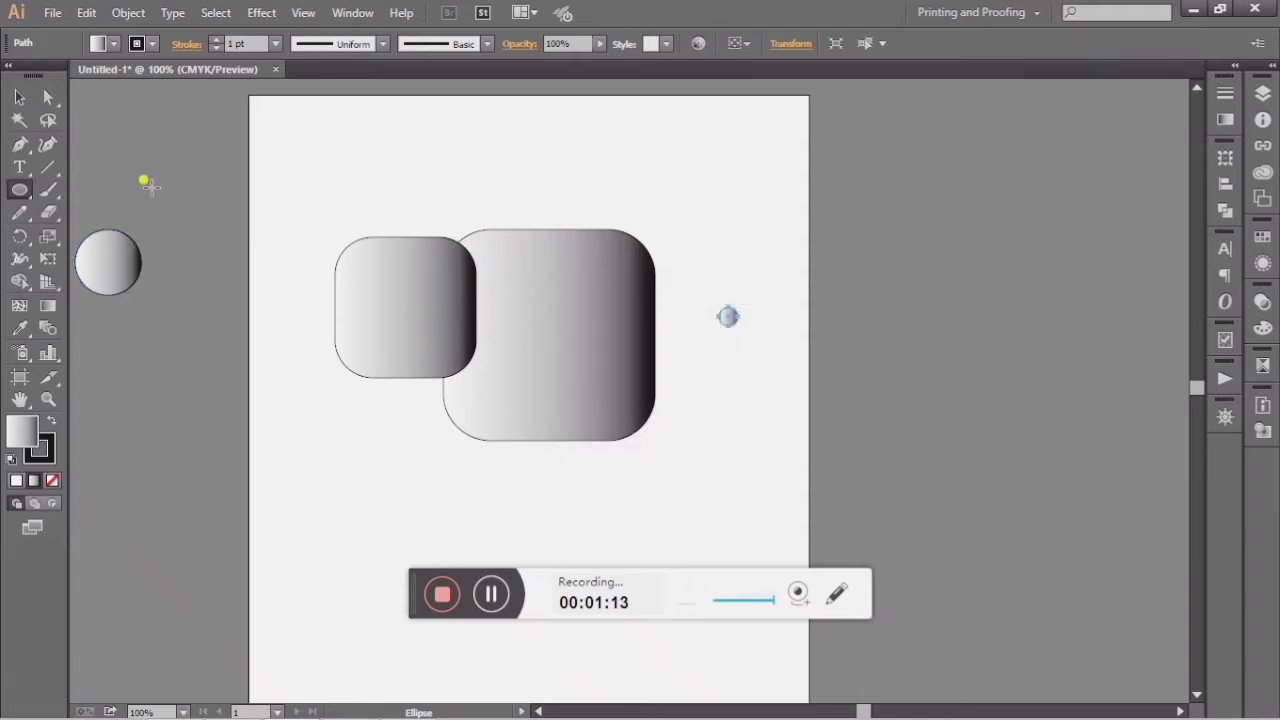
click(37, 97)
Step: Move the 70 px ring over the inner square and give both a 16 pt white stroke, no fill
click(391, 194)
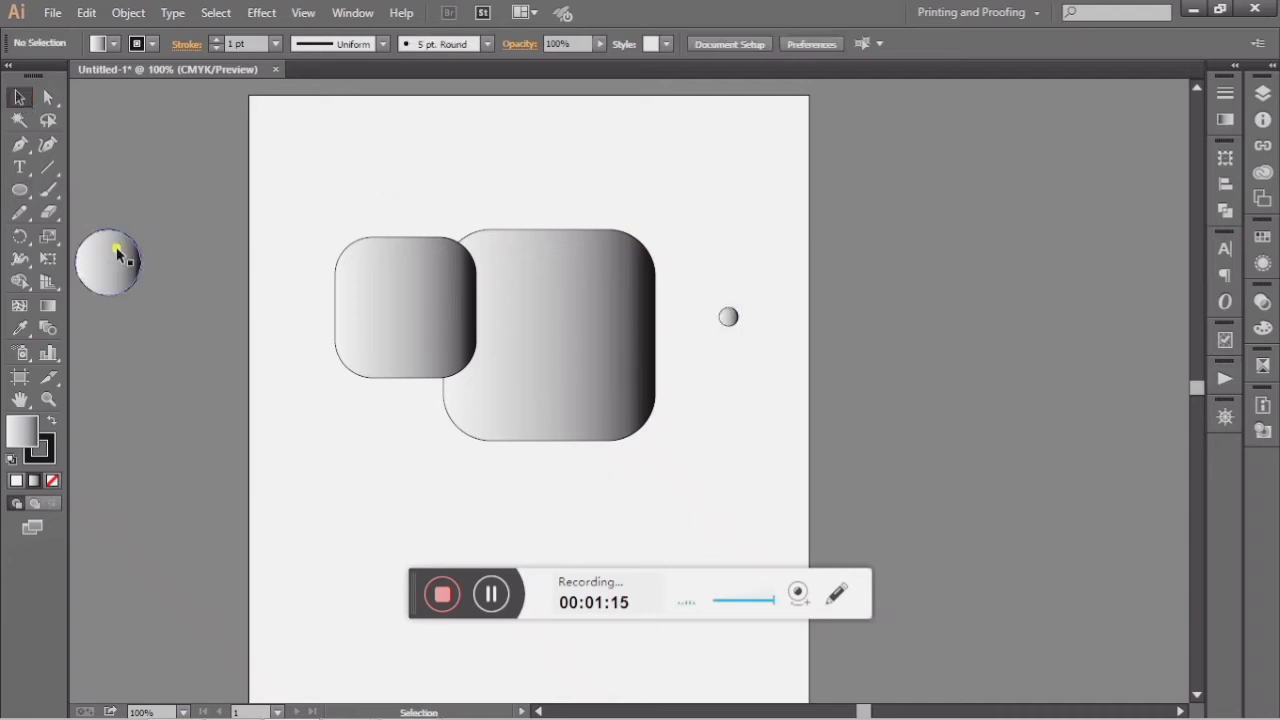
mouse_move(99, 252)
mouse_down()
mouse_move(365, 204)
mouse_move(328, 156)
mouse_move(388, 326)
mouse_up()
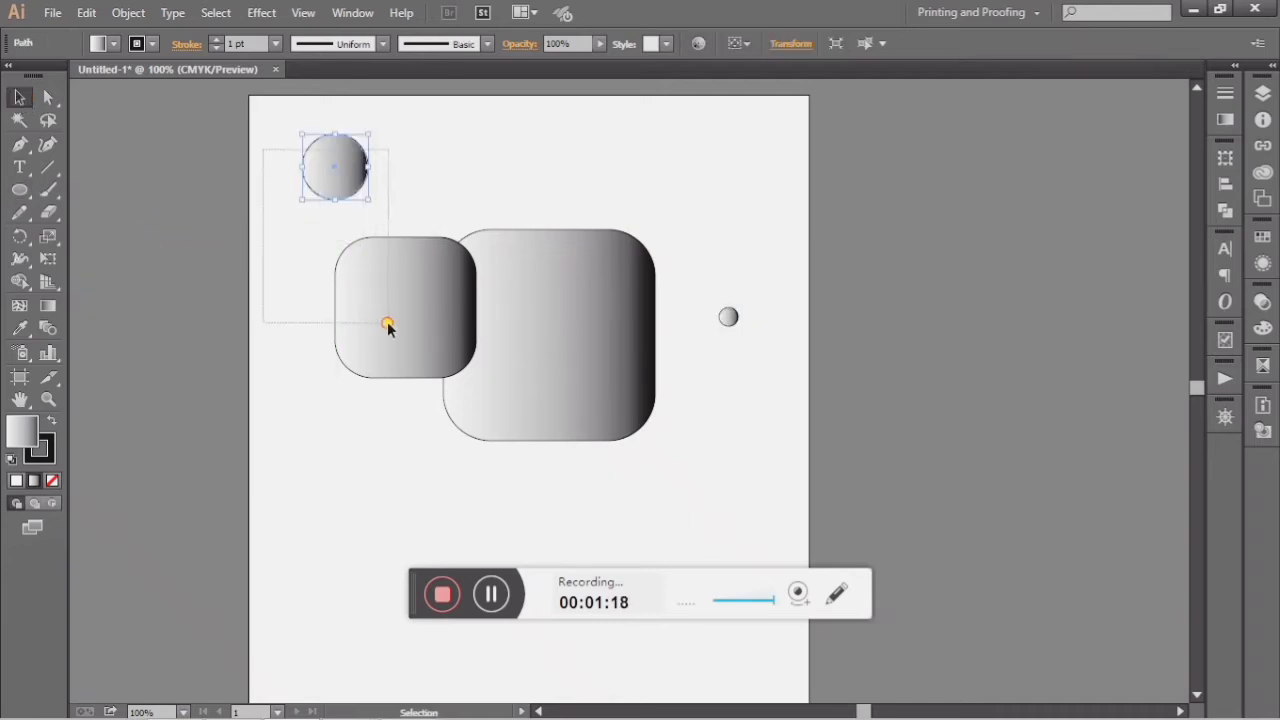
click(152, 44)
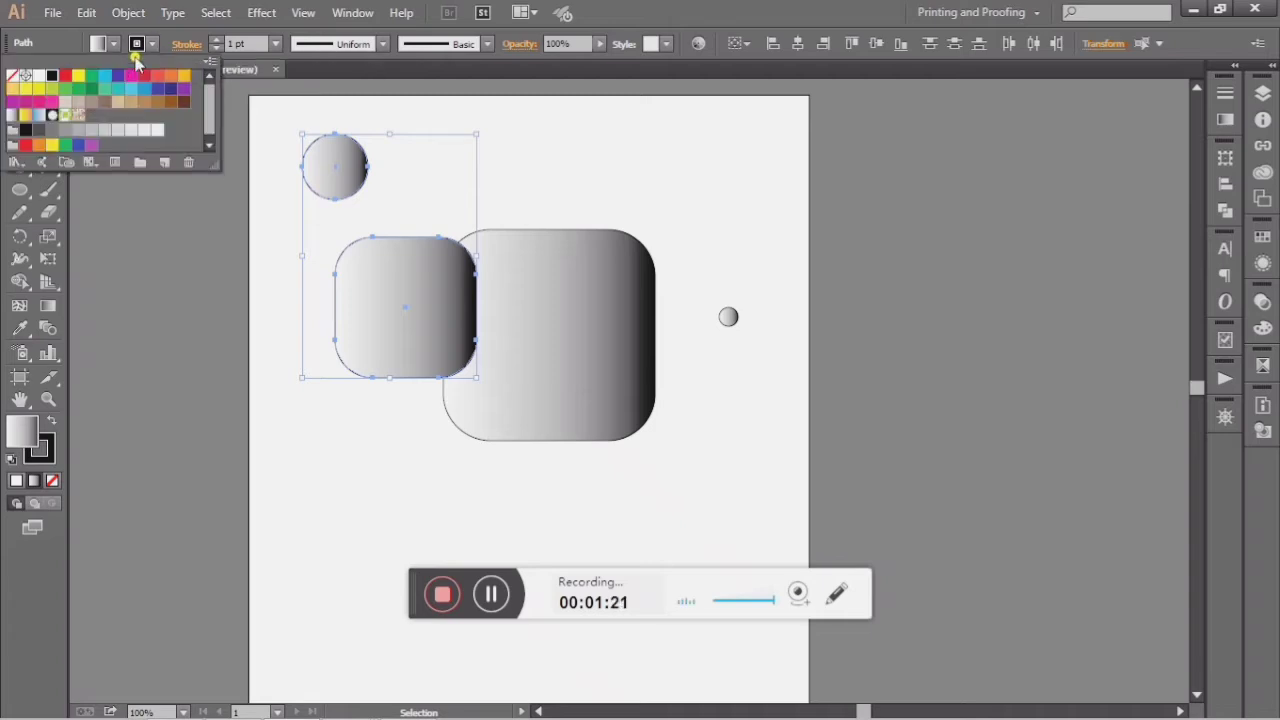
click(151, 46)
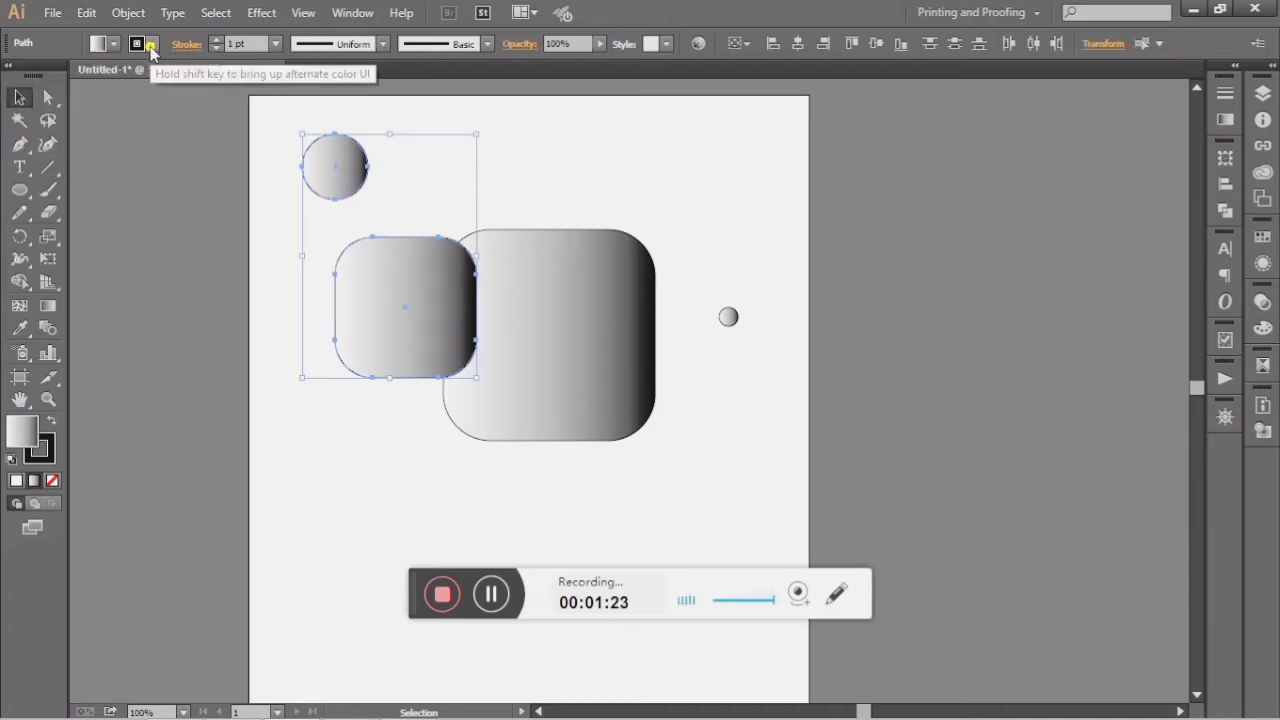
click(151, 46)
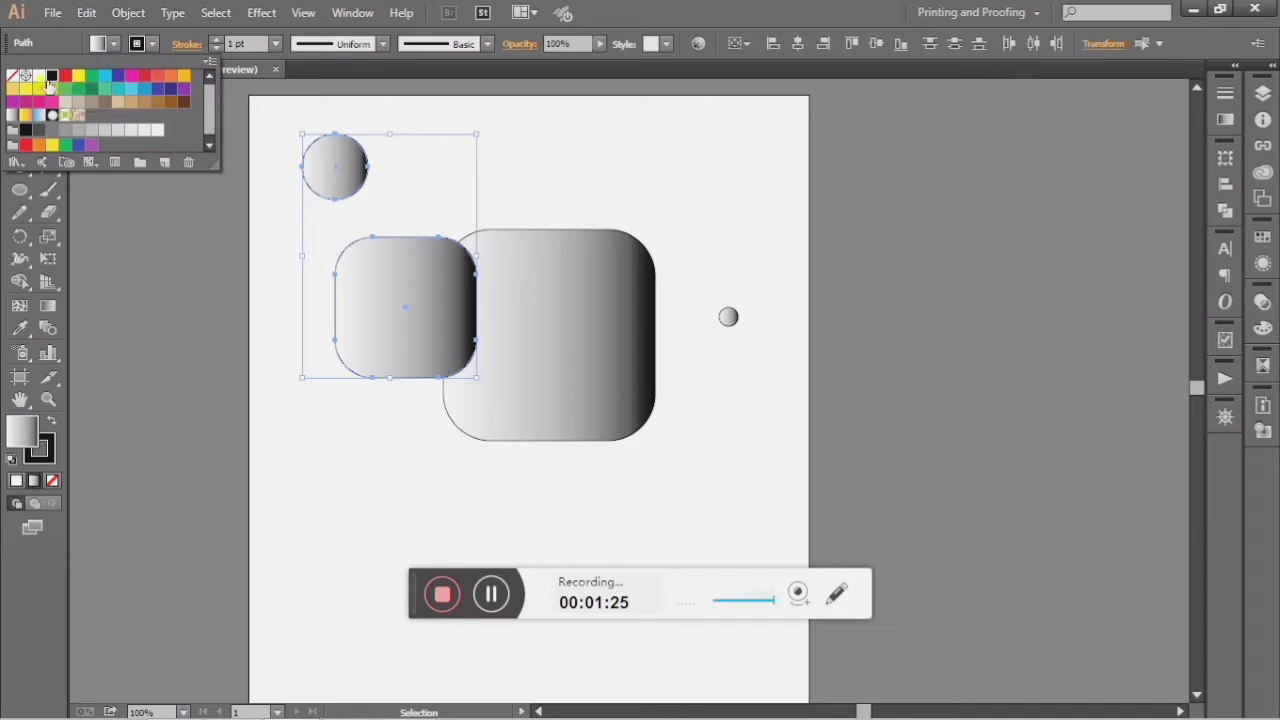
click(41, 79)
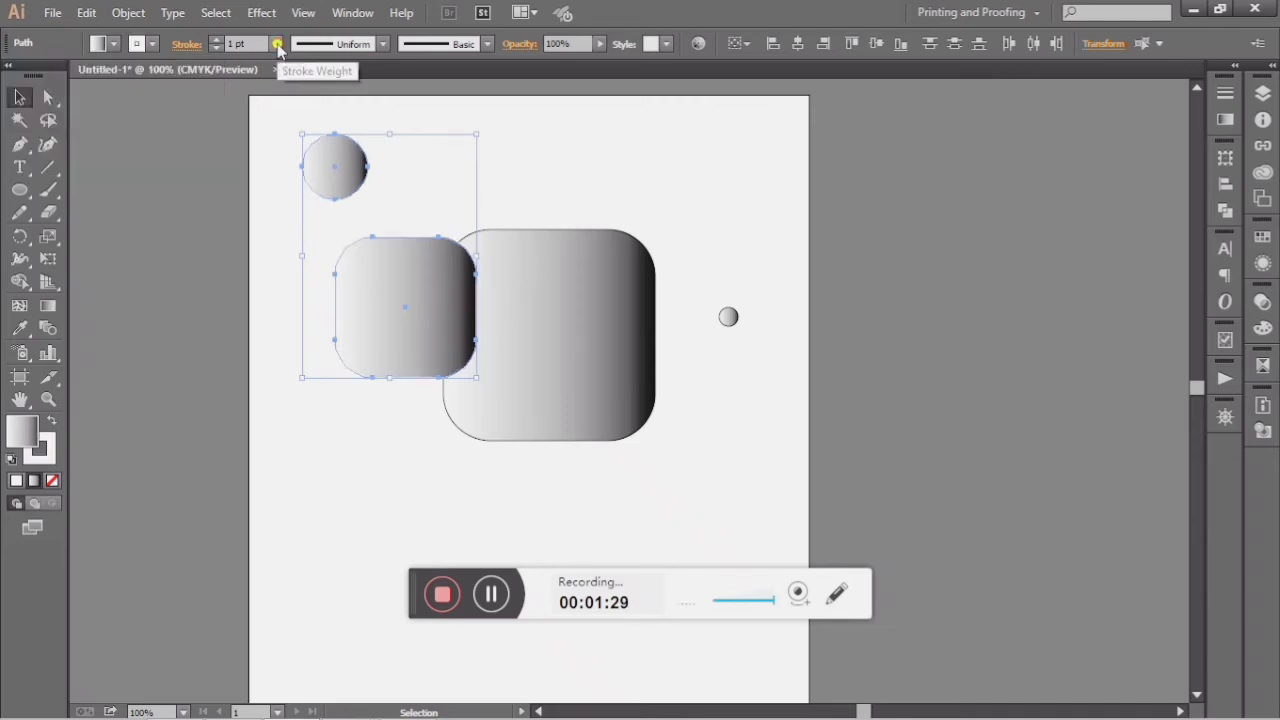
click(277, 44)
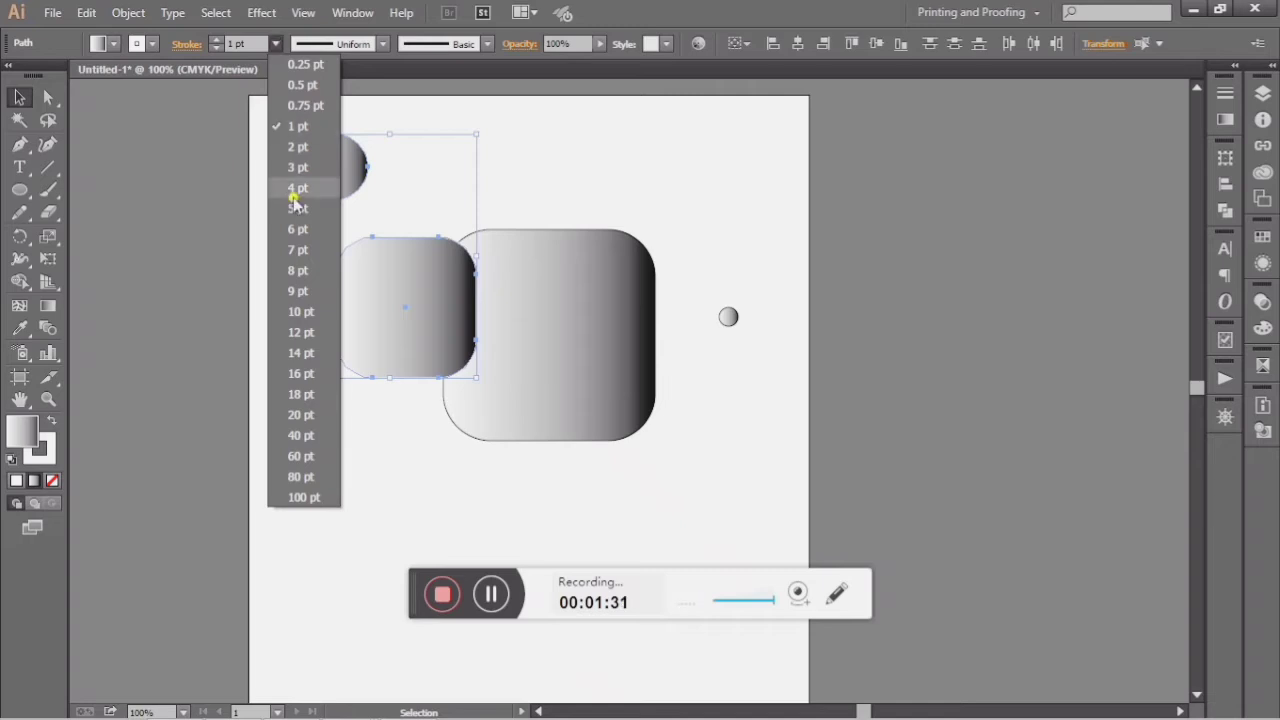
click(306, 373)
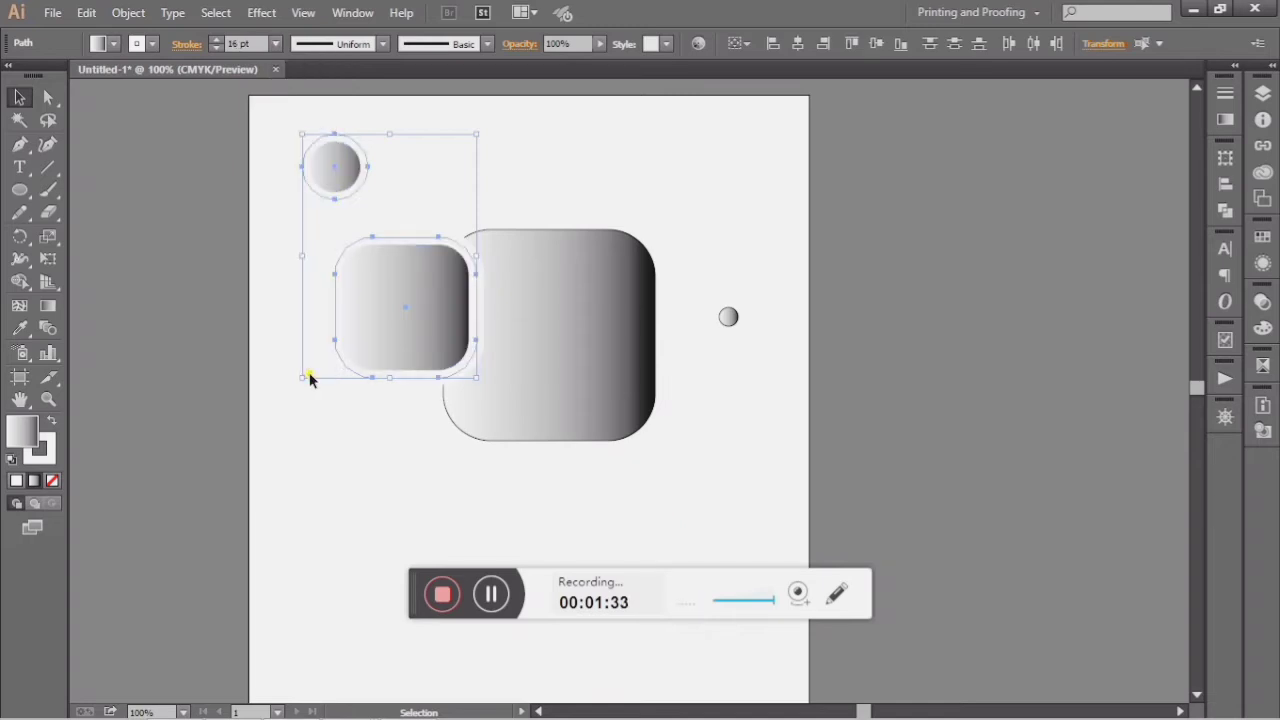
click(113, 44)
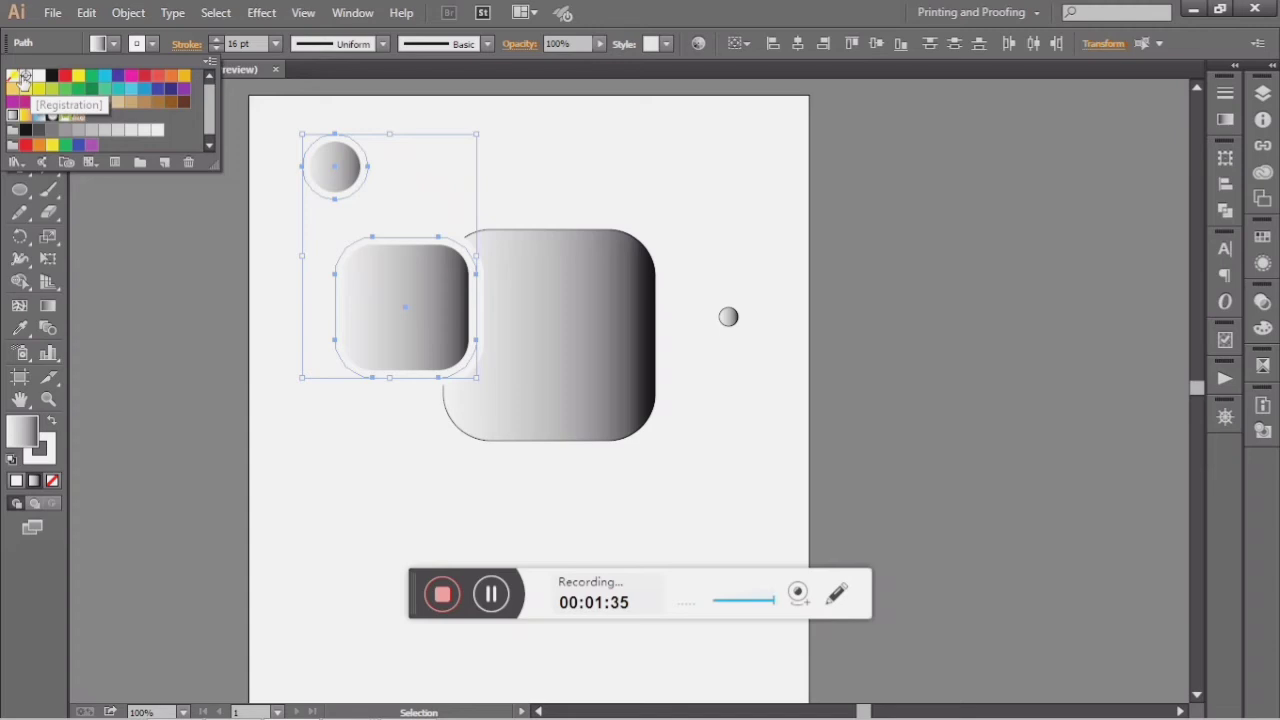
click(12, 76)
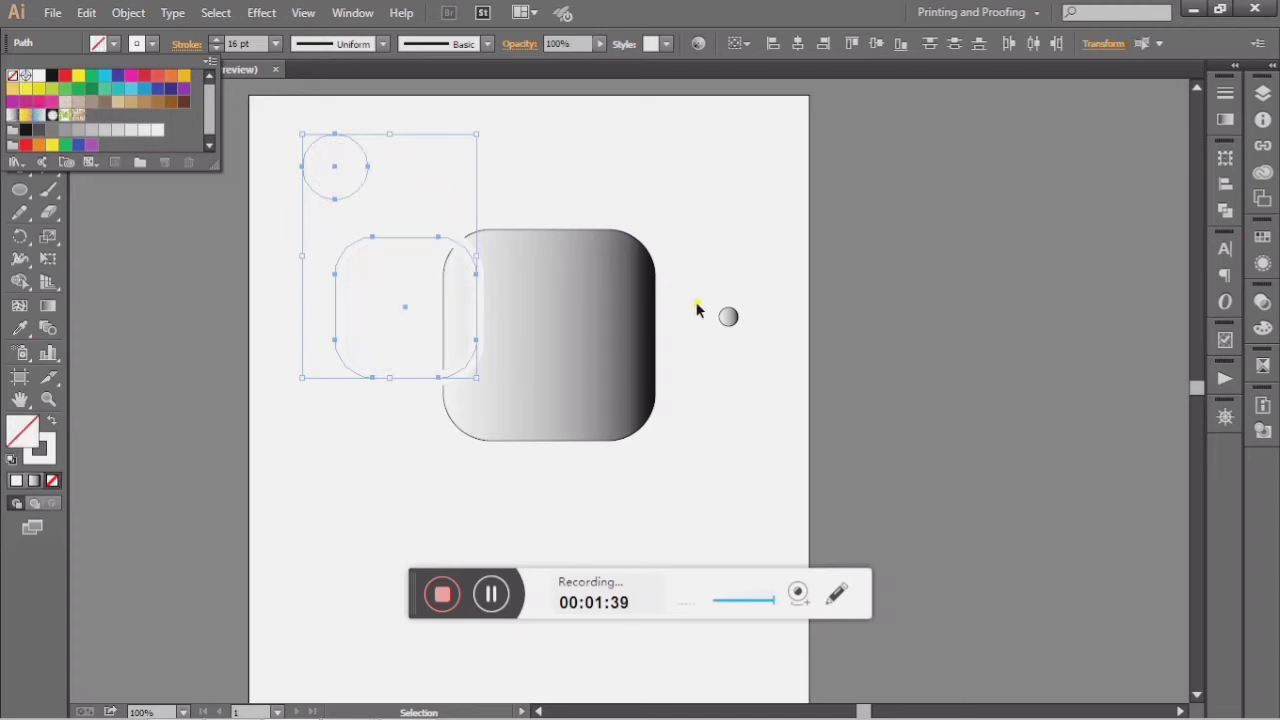
Step: Make the 20 px dot solid white with no stroke
click(727, 317)
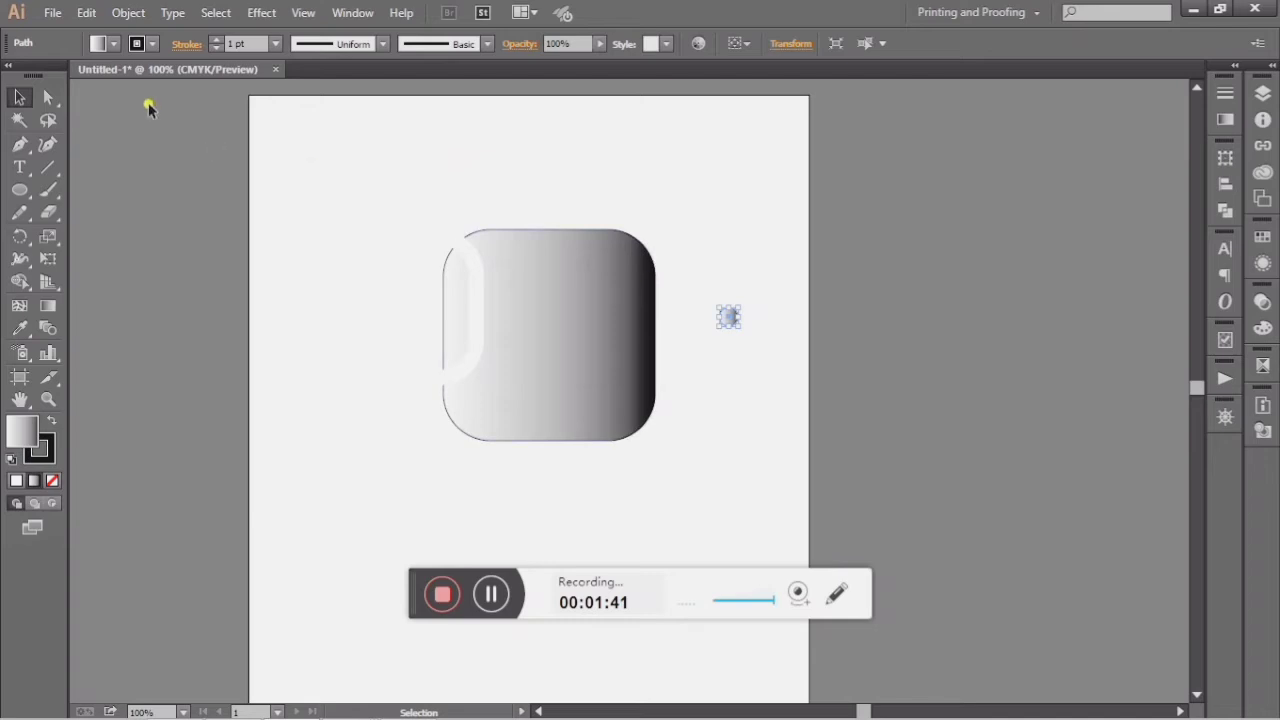
click(151, 43)
click(12, 76)
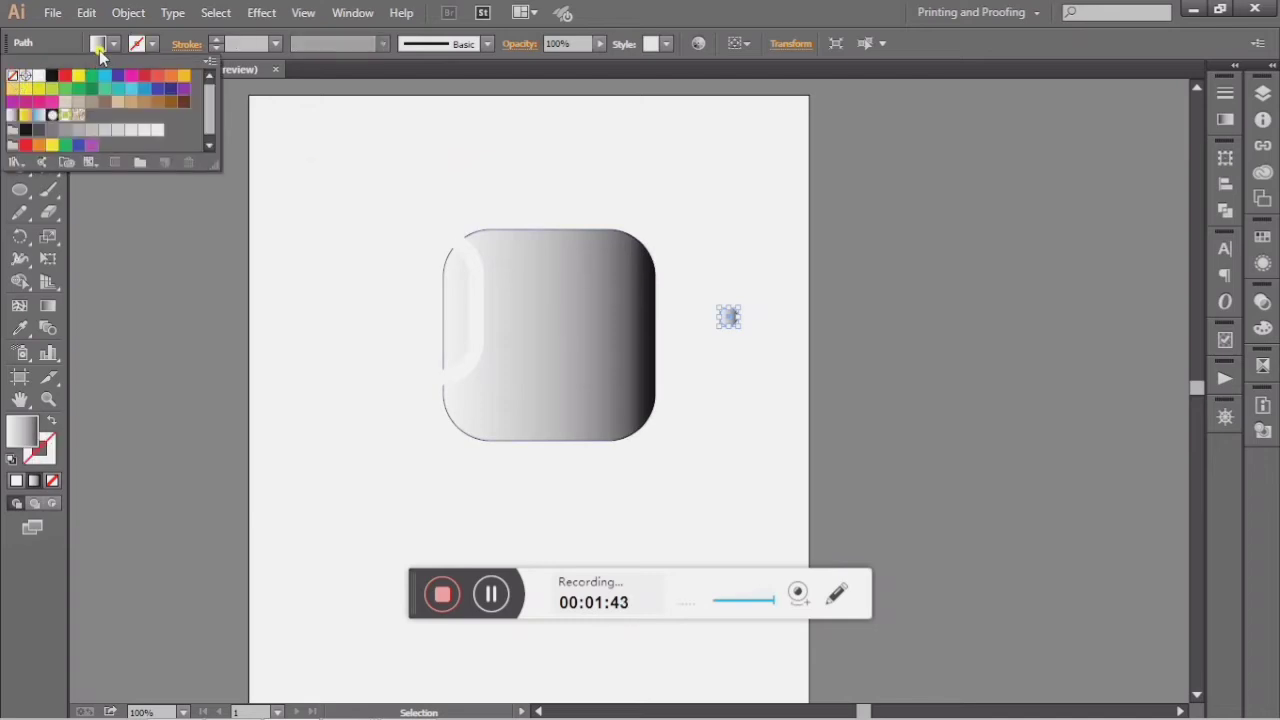
click(113, 43)
click(113, 43)
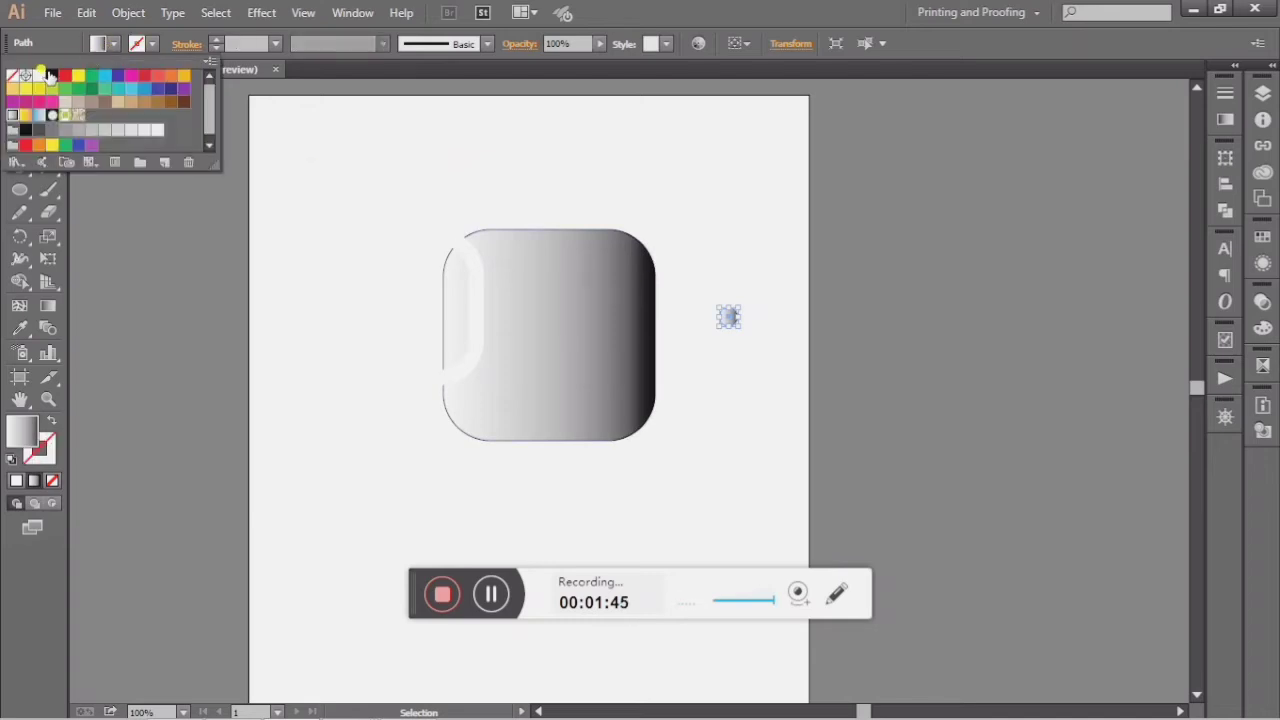
click(40, 76)
click(291, 172)
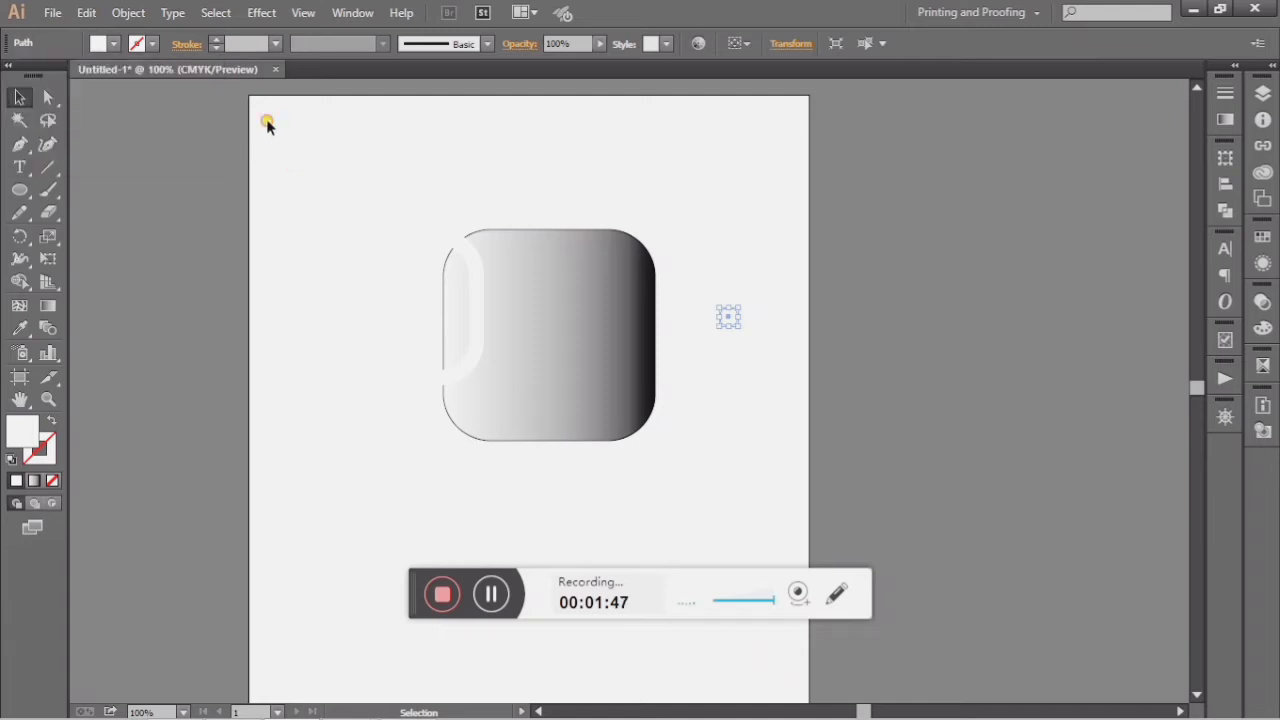
Step: Align all logo pieces to each other's horizontal and vertical centres
drag(267, 122, 774, 465)
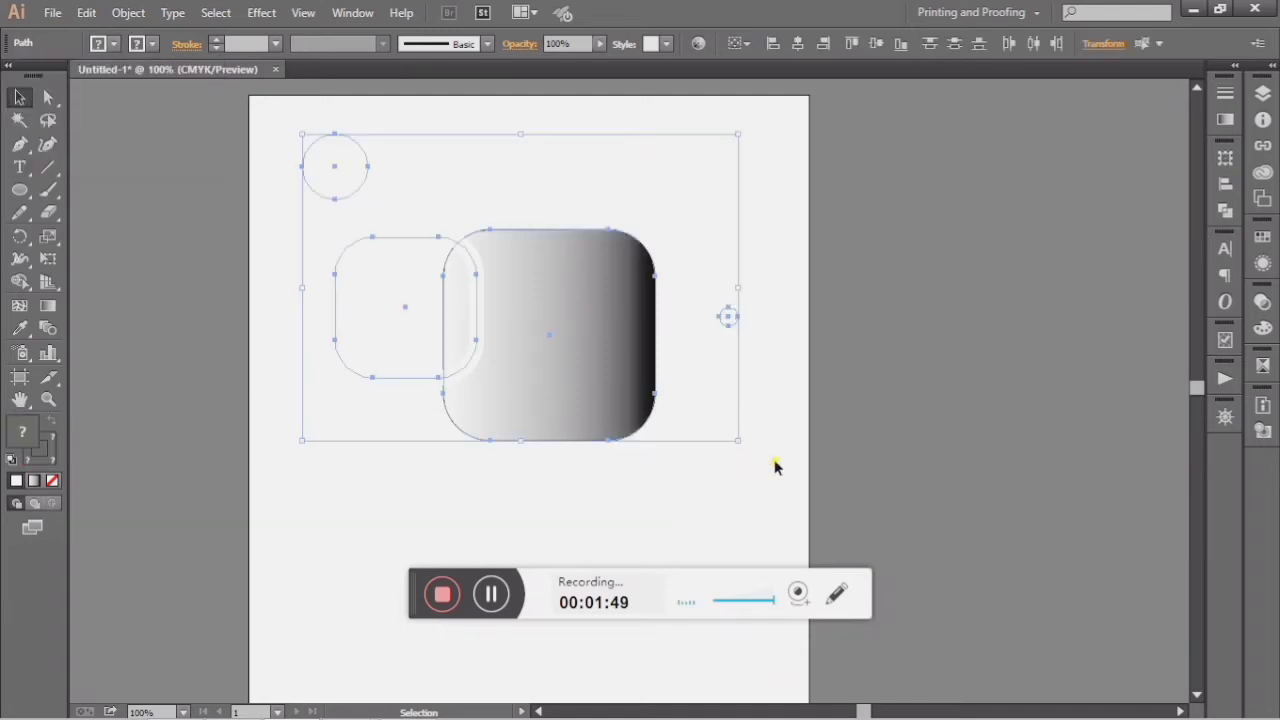
click(798, 44)
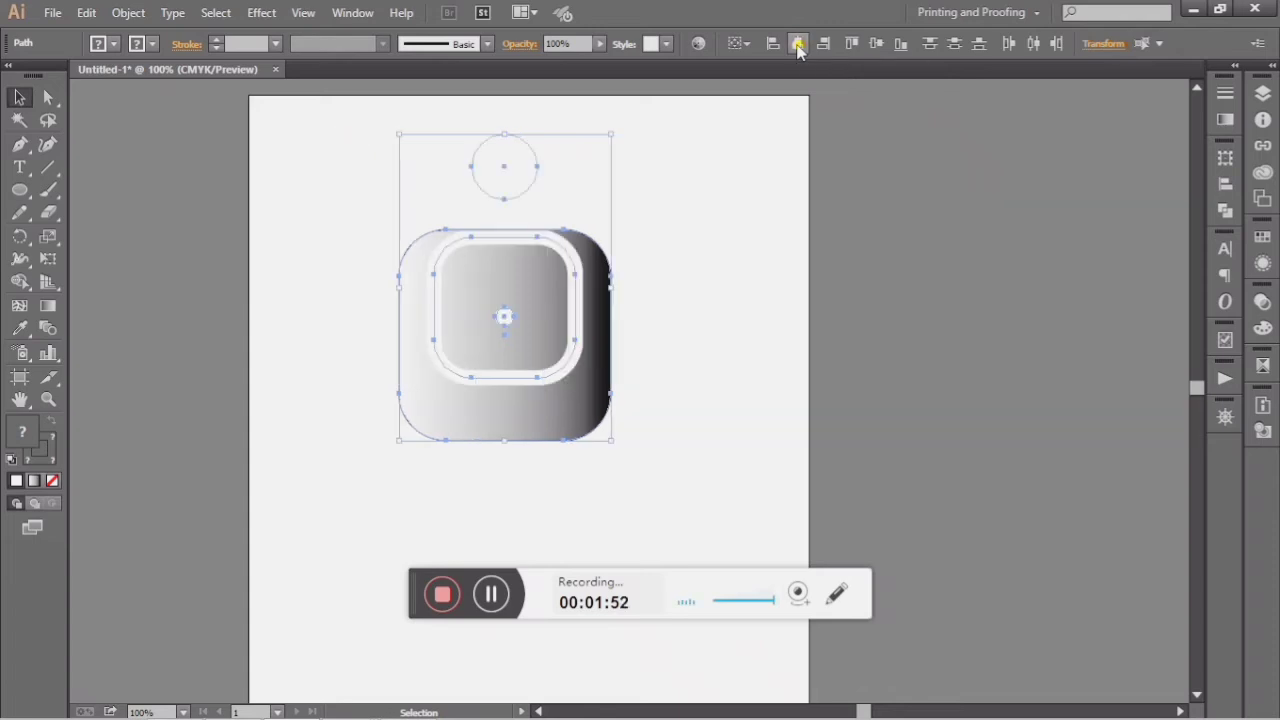
click(876, 44)
click(703, 190)
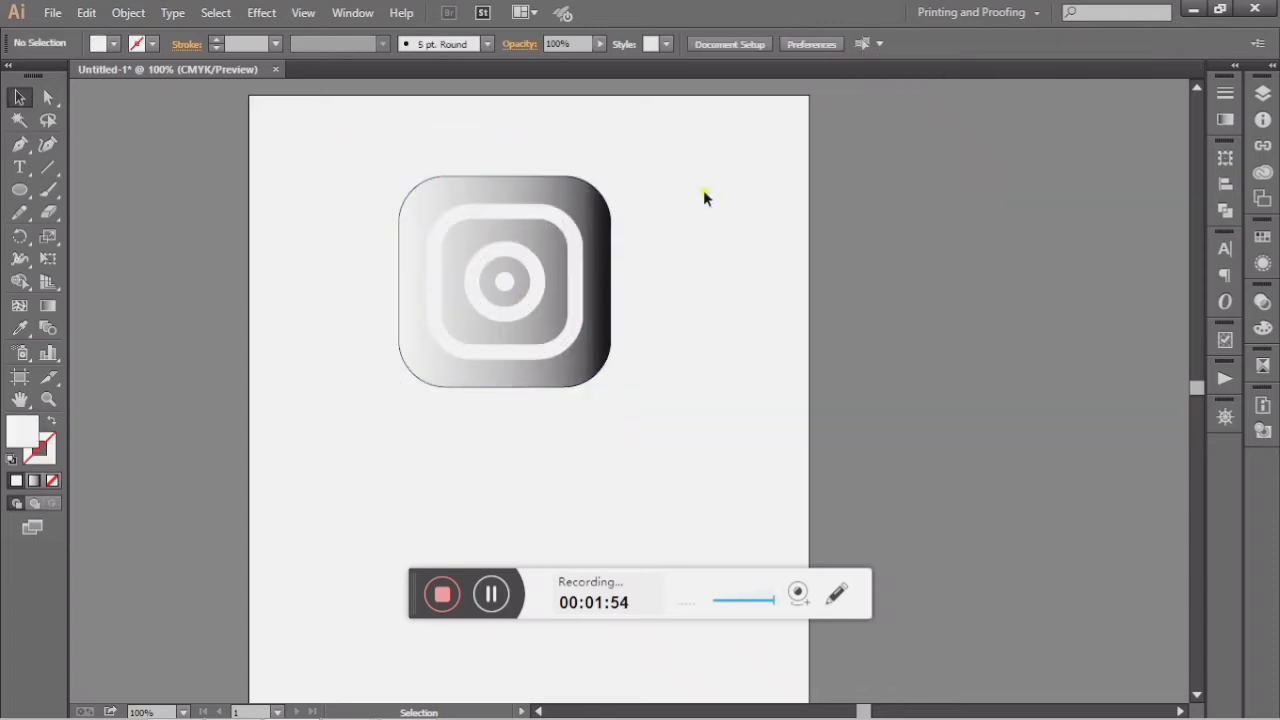
Step: Move the white dot to the inner square's upper-right corner, then select the background square
click(507, 283)
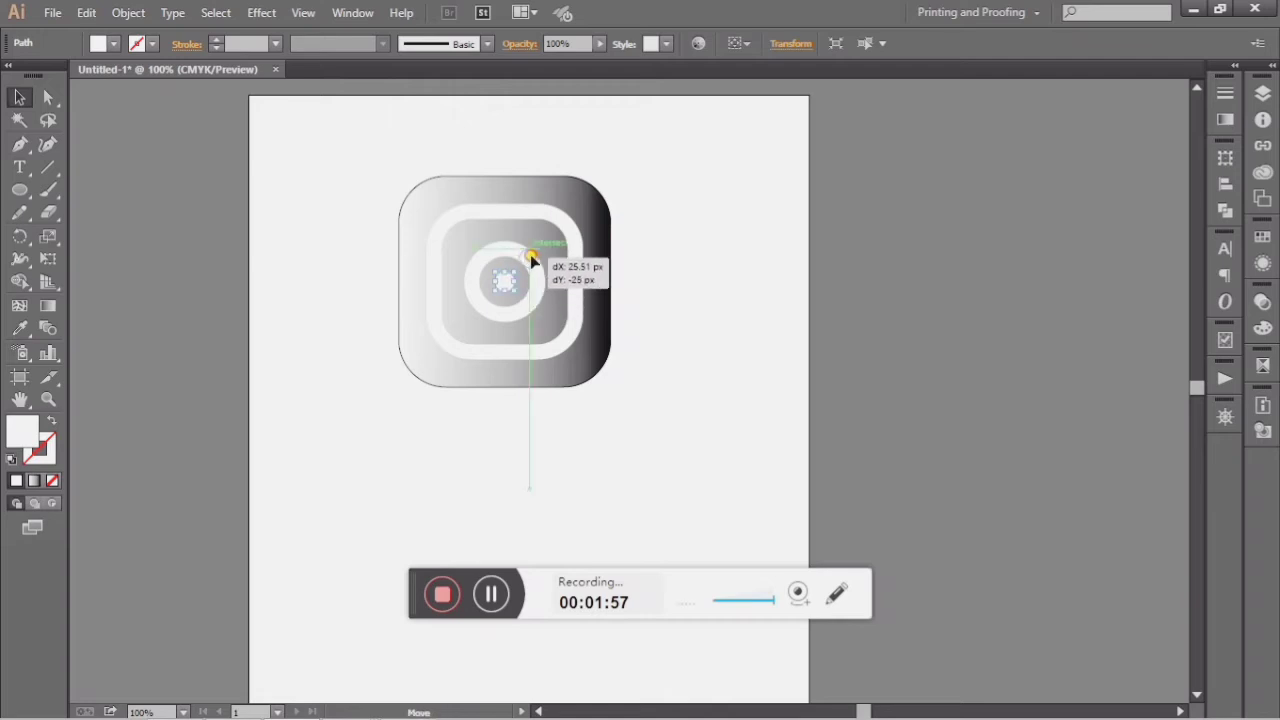
drag(505, 285, 545, 242)
click(659, 297)
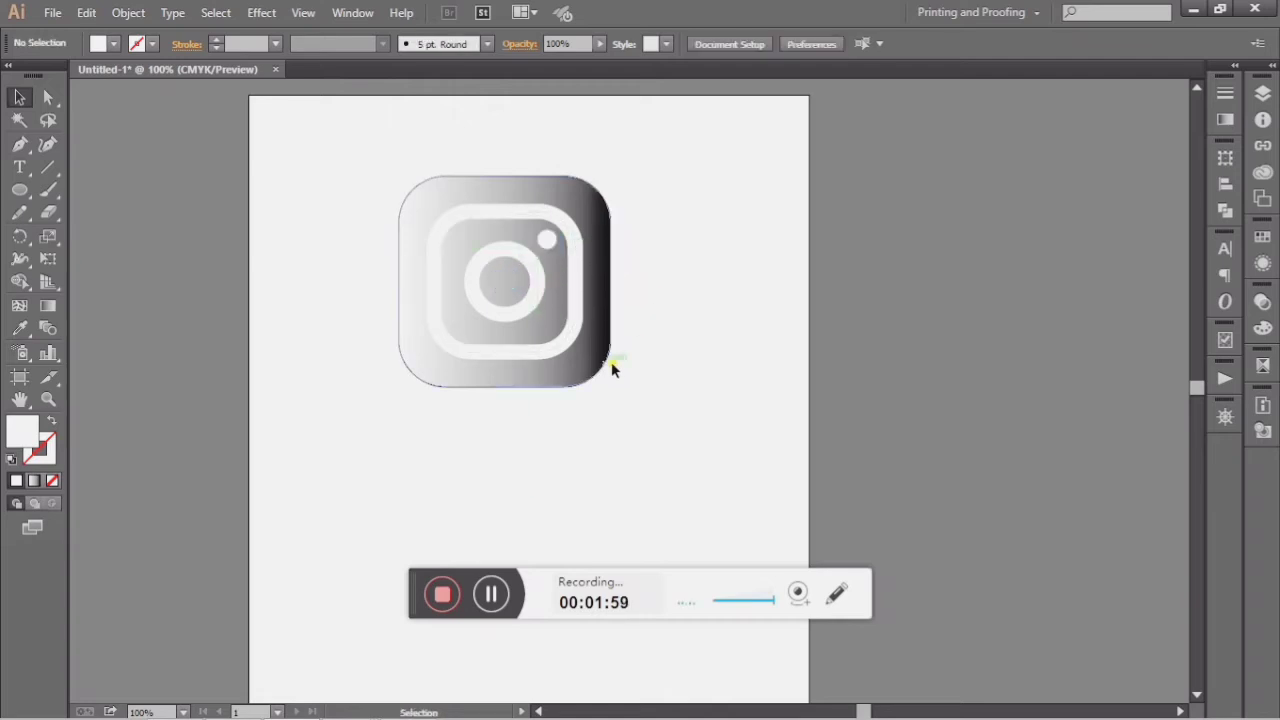
click(596, 368)
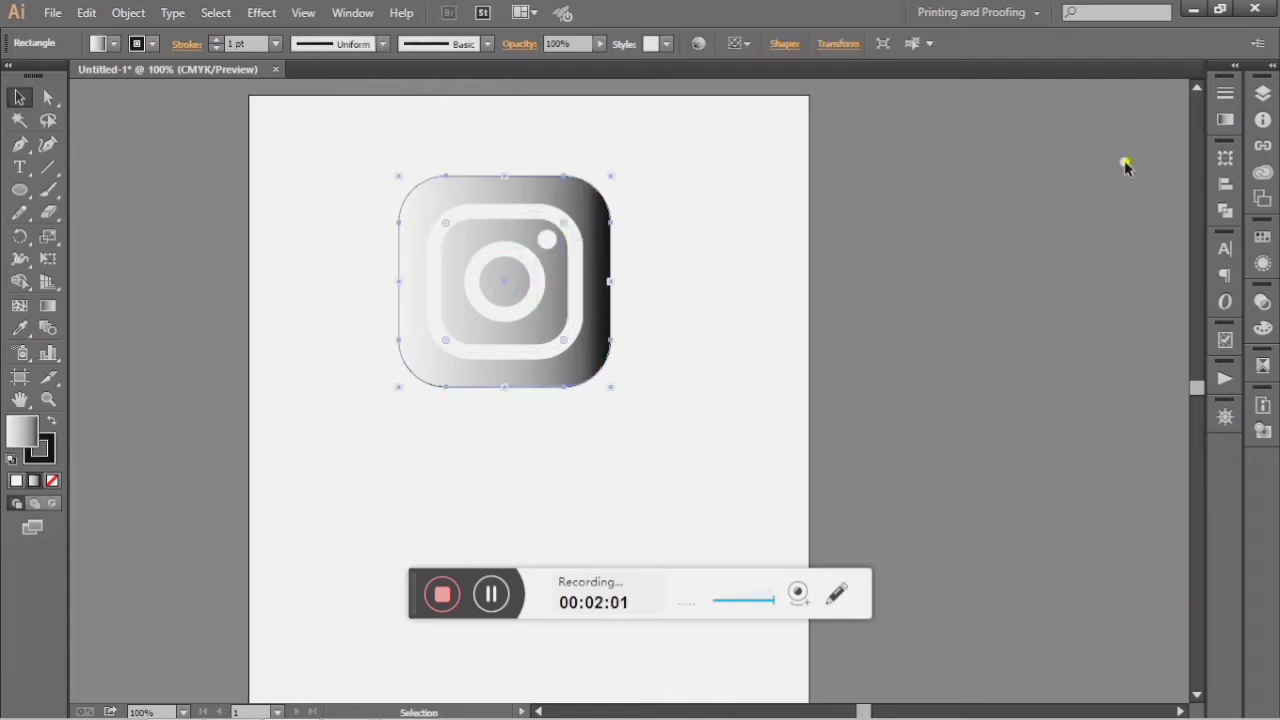
Step: Fill the background with the Orange, Yellow preset gradient set to Radial
click(1226, 120)
click(1016, 112)
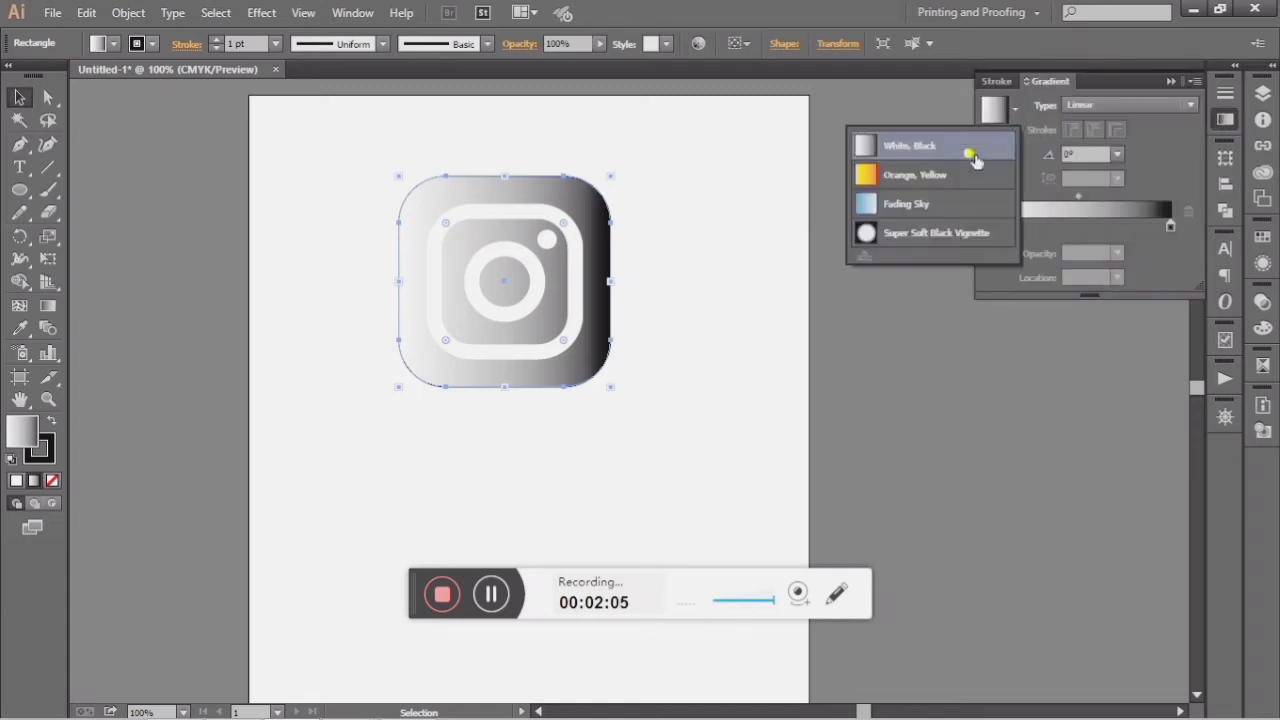
click(899, 184)
click(1102, 108)
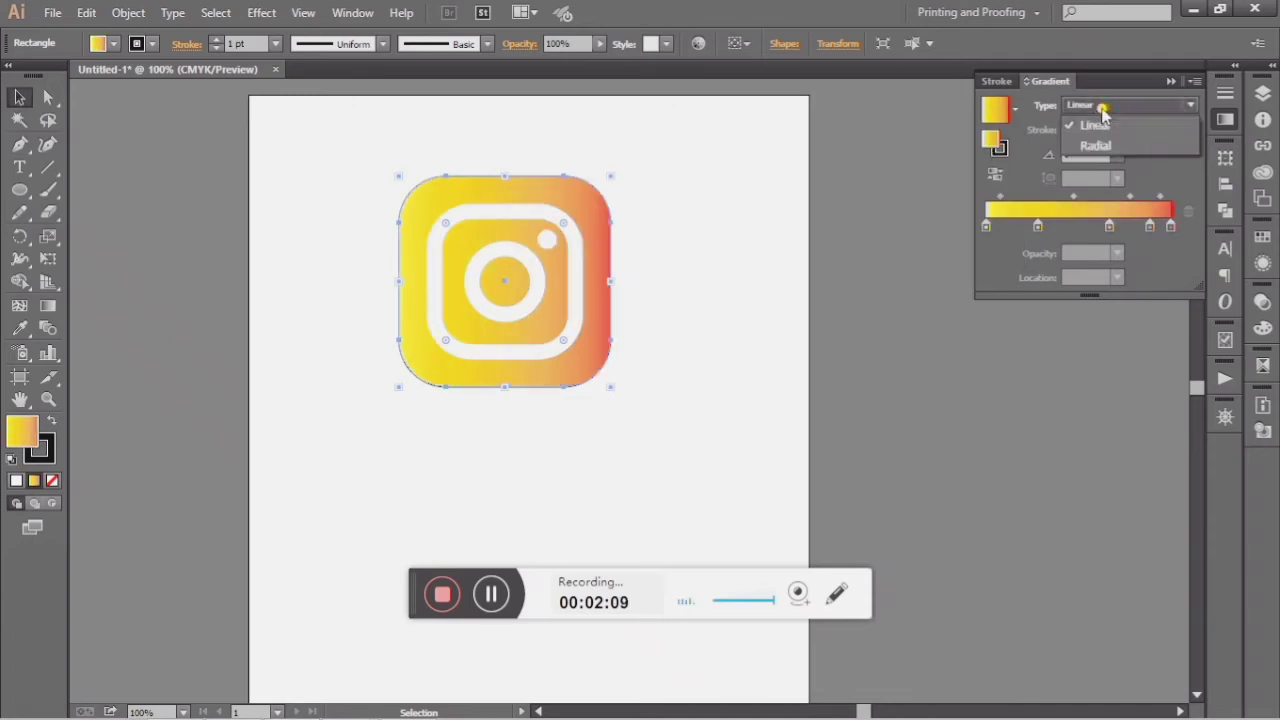
click(1100, 146)
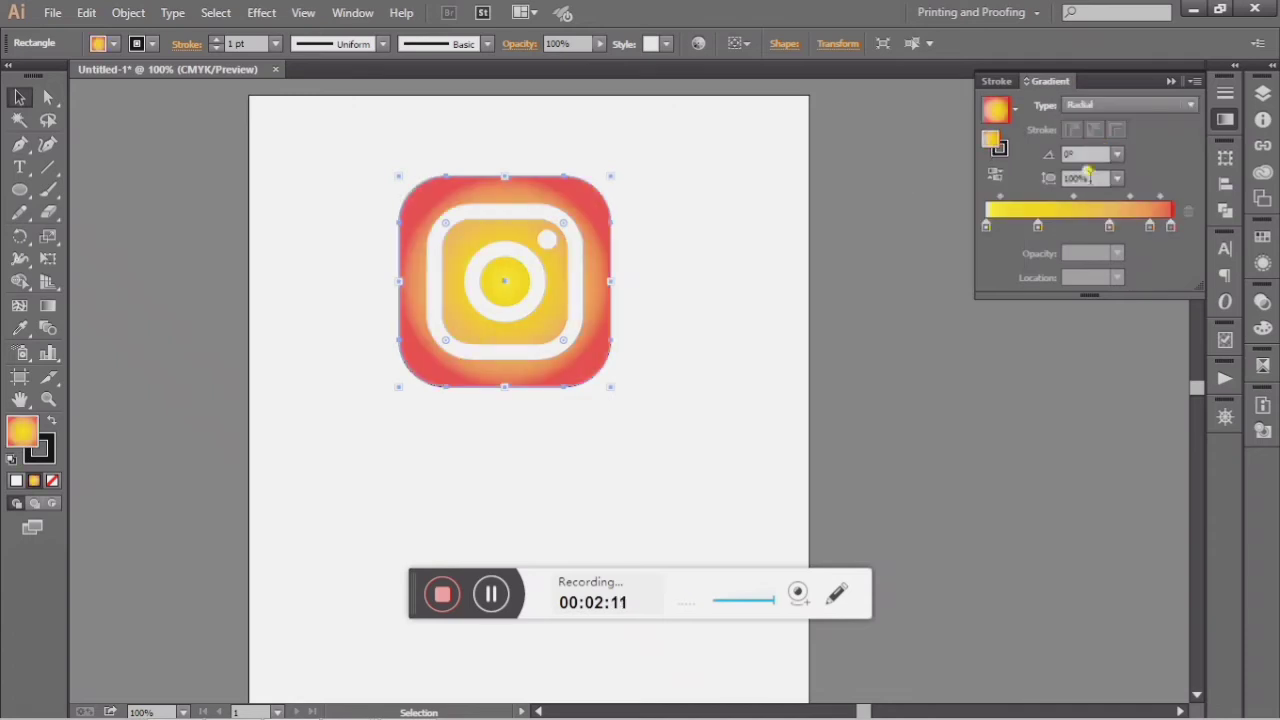
click(1151, 229)
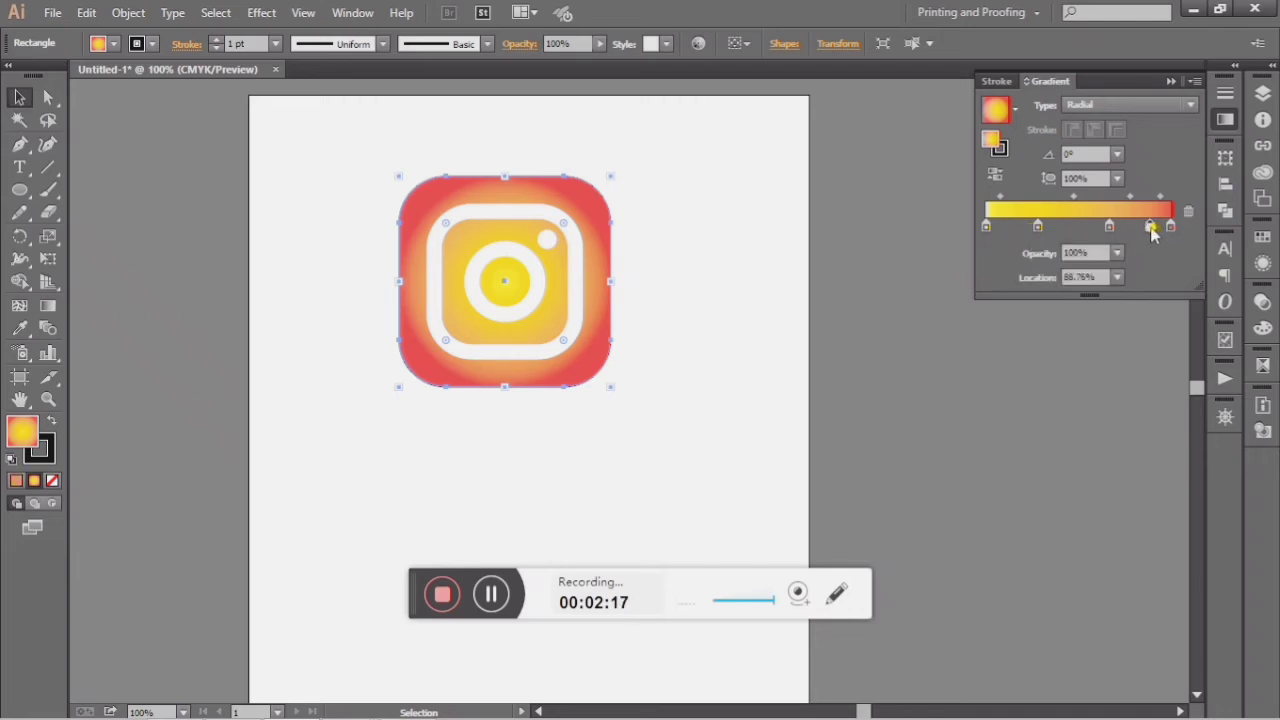
Step: Delete the fourth gradient stop and make the second stop orange
drag(1151, 229, 1152, 268)
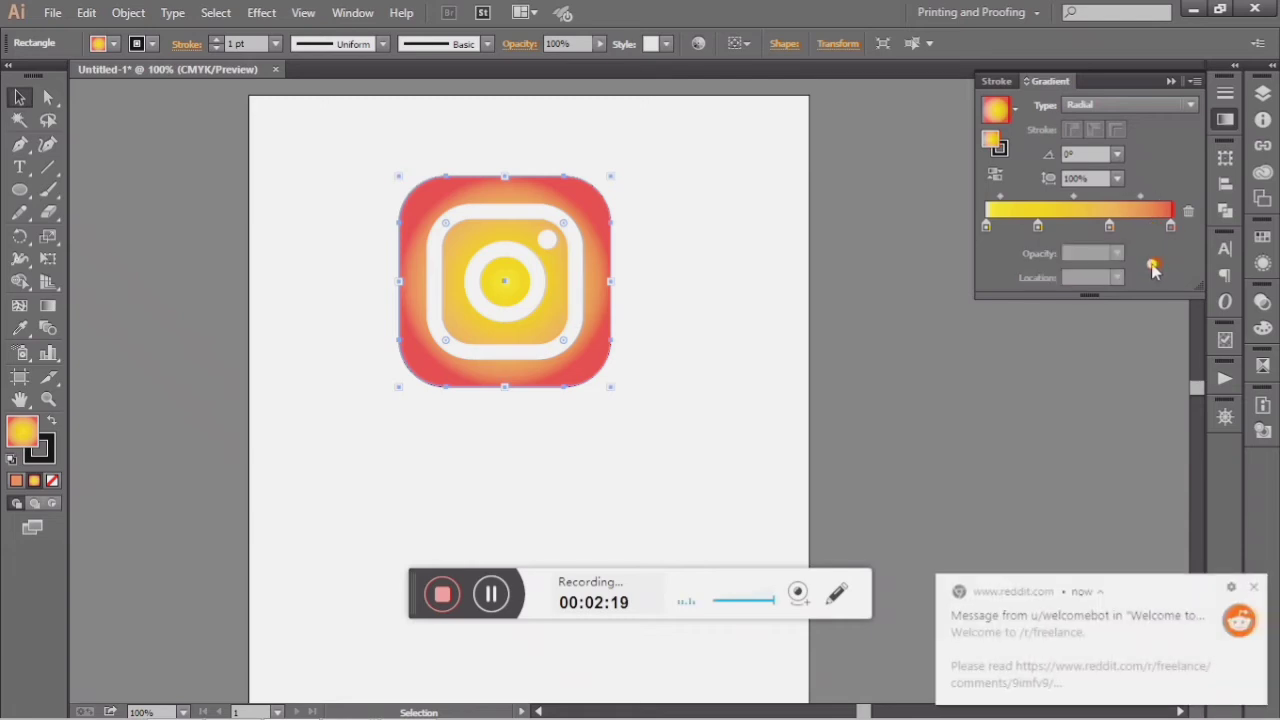
click(1039, 229)
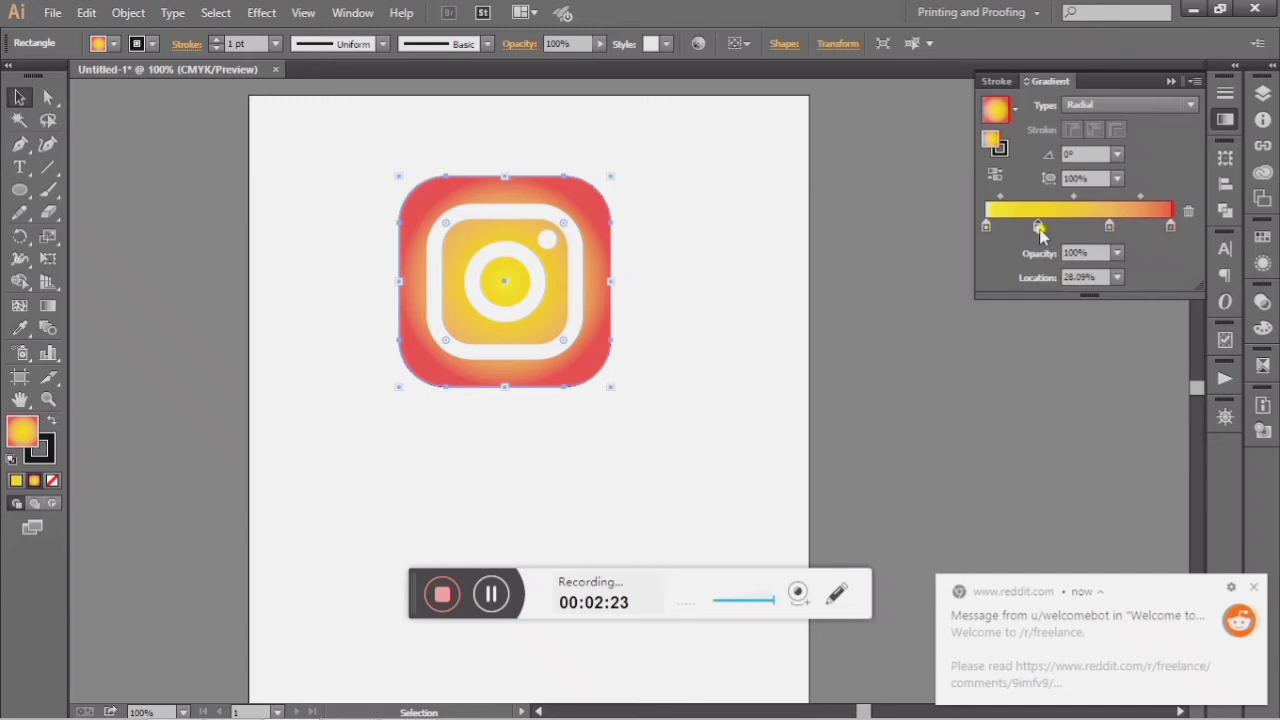
double_click(1039, 228)
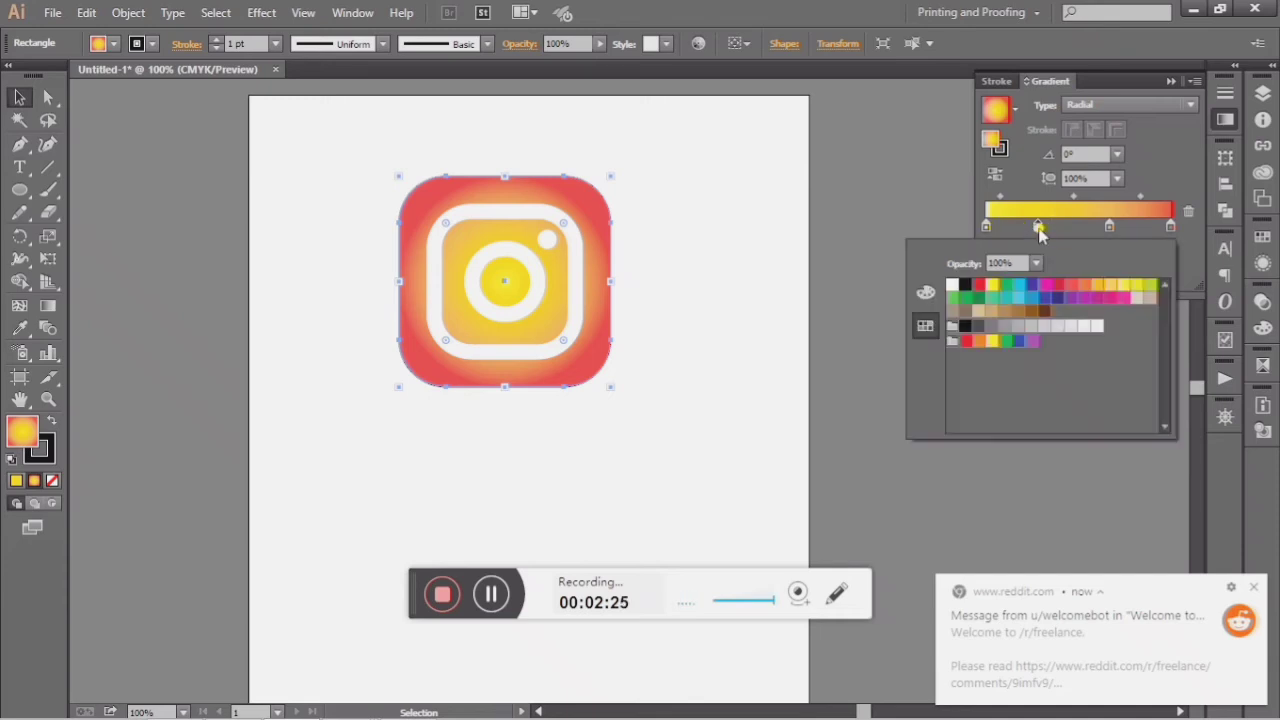
click(1069, 285)
click(1084, 285)
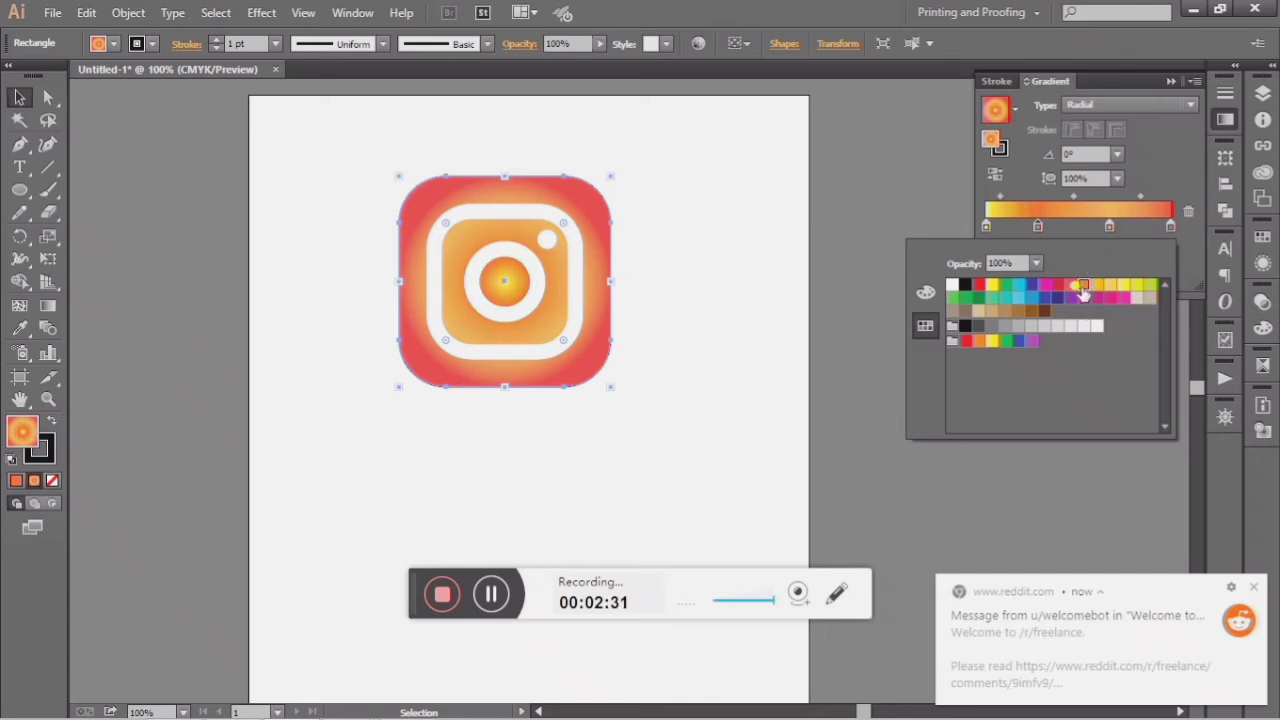
Step: Make the third gradient stop magenta and the last stop blue
click(1108, 228)
double_click(1110, 228)
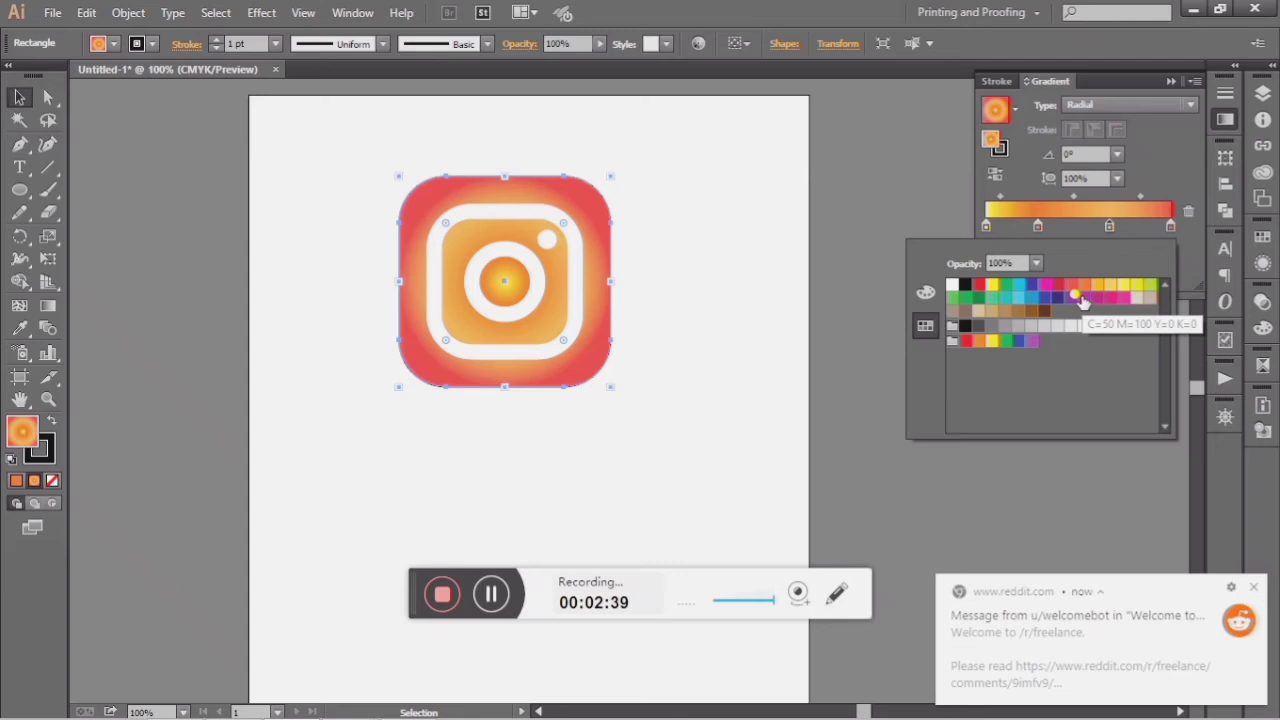
click(1081, 298)
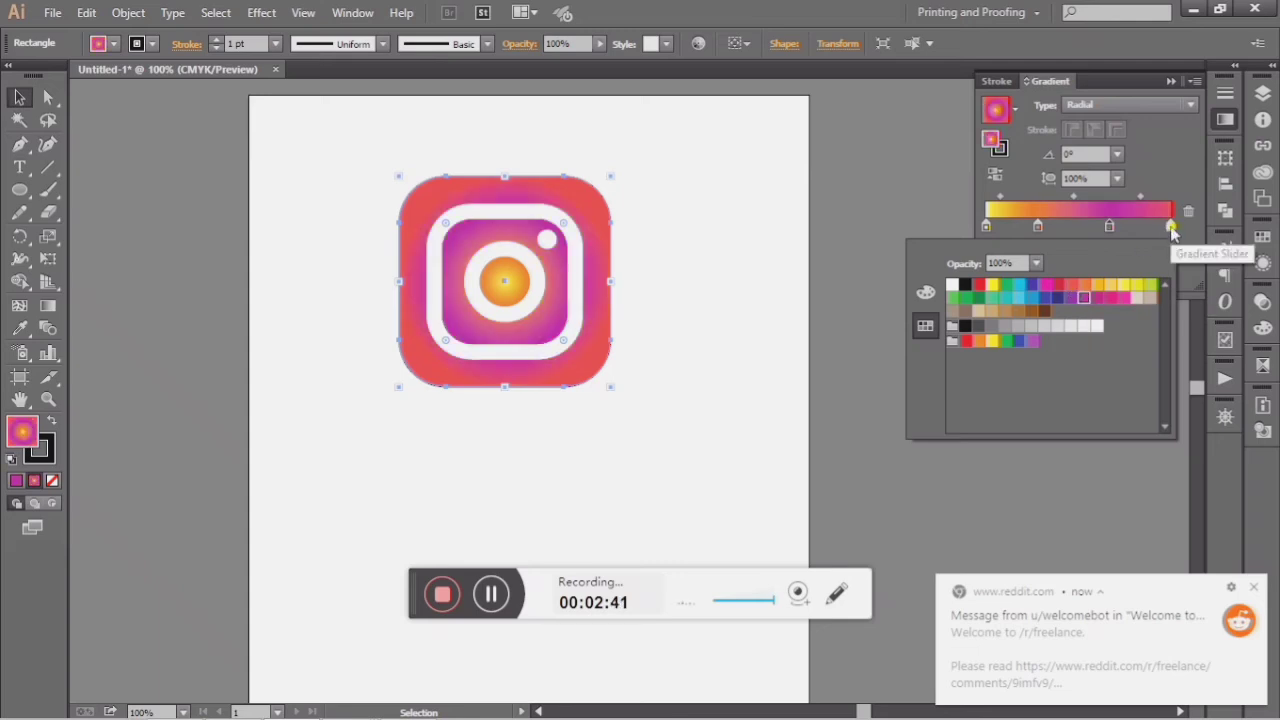
double_click(1172, 228)
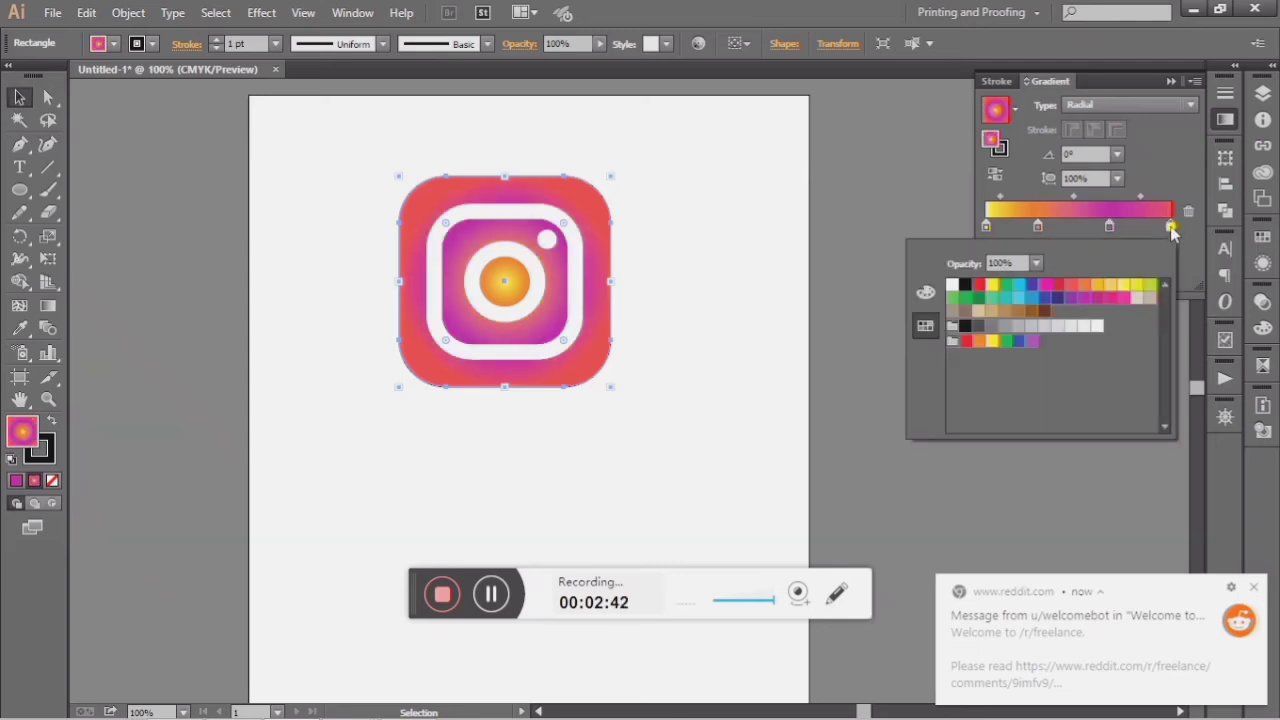
click(1030, 298)
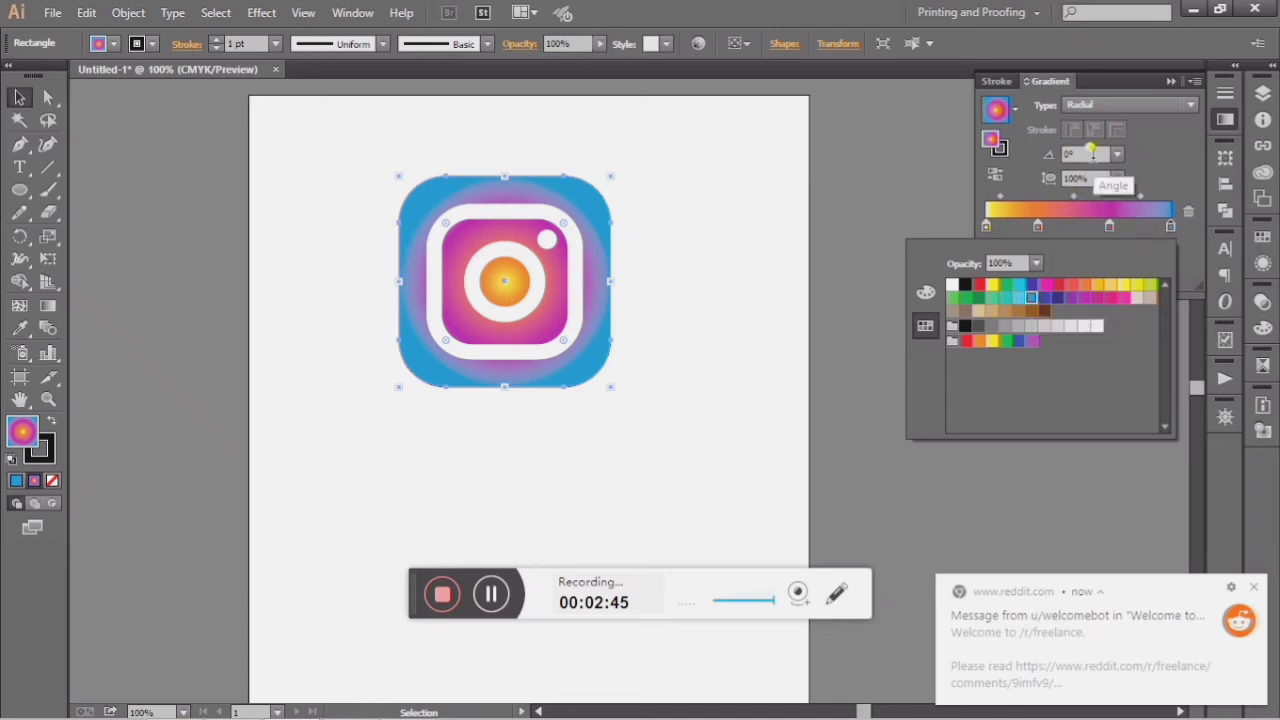
click(730, 343)
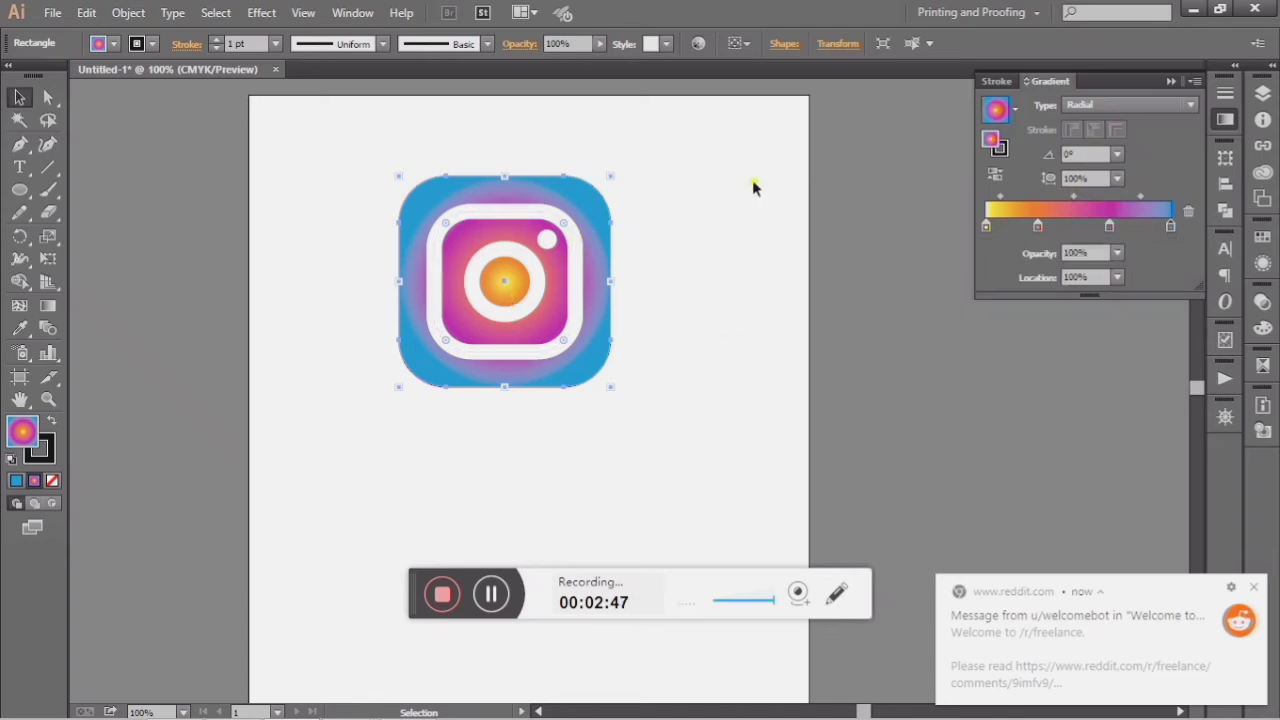
Step: Drag the radial gradient's centre to the icon's lower-left and lengthen it toward the right
click(1170, 81)
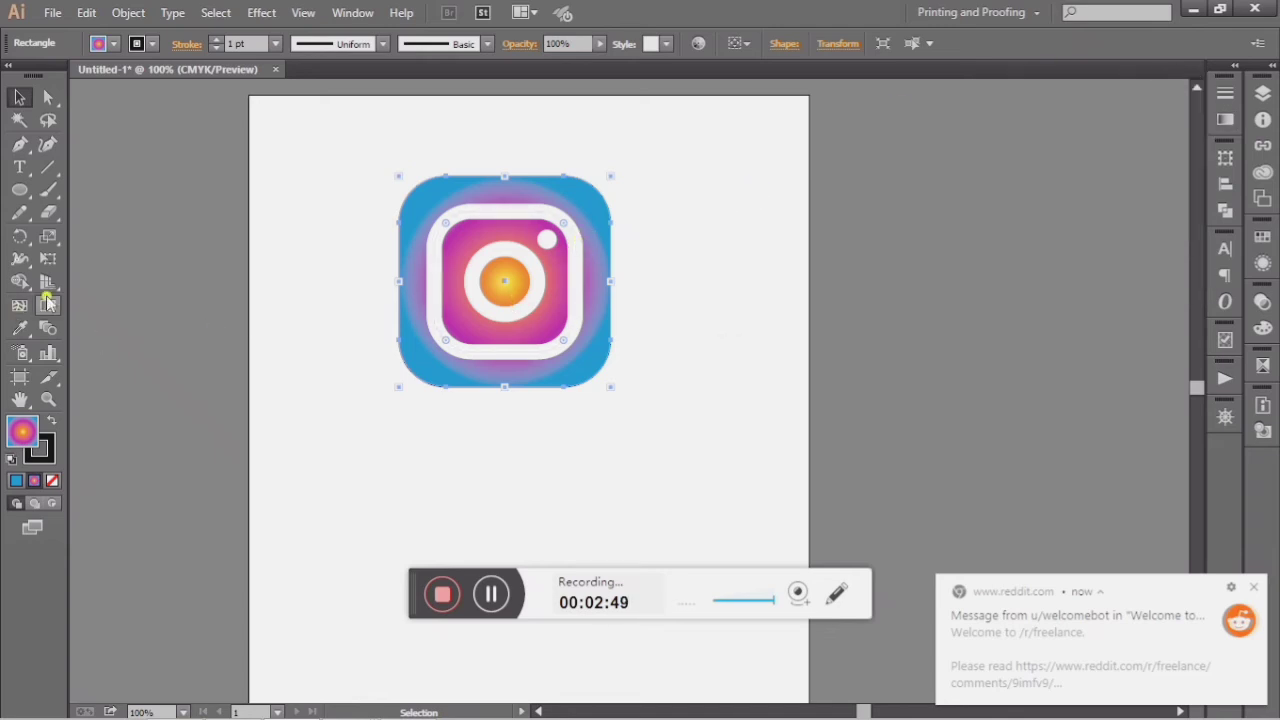
click(48, 309)
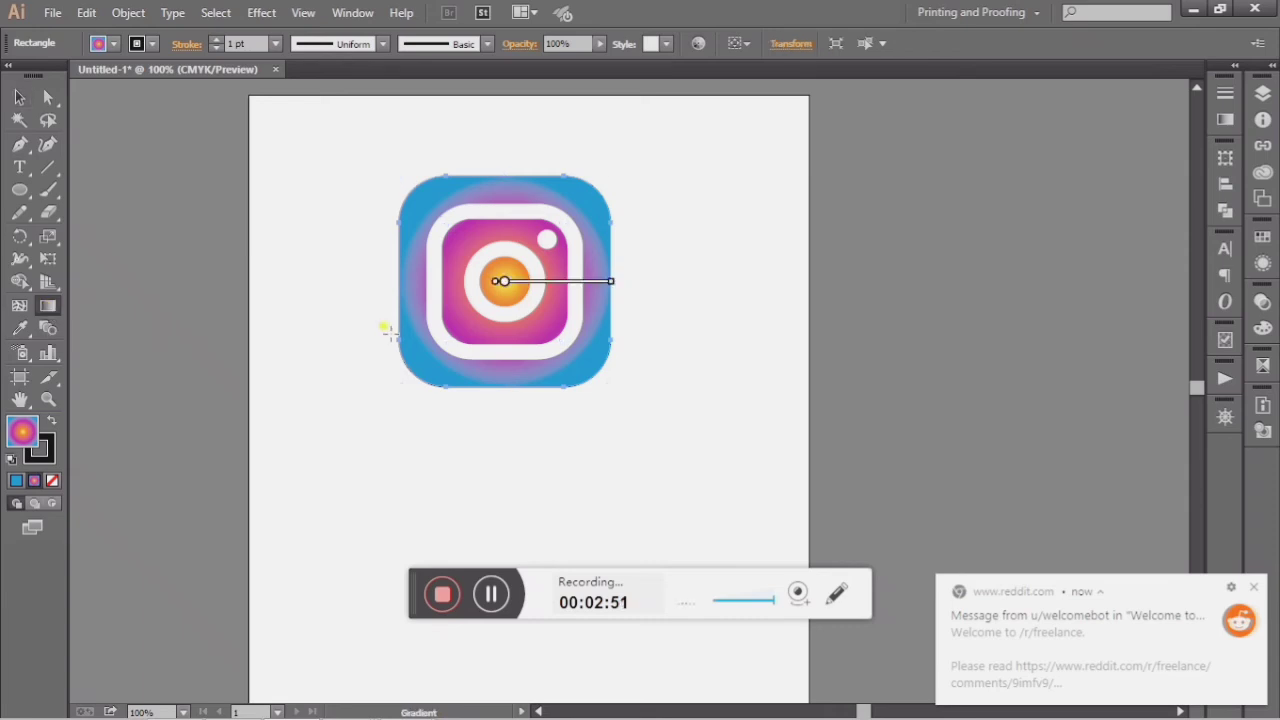
mouse_move(541, 287)
mouse_down()
mouse_move(474, 400)
mouse_move(679, 398)
mouse_up()
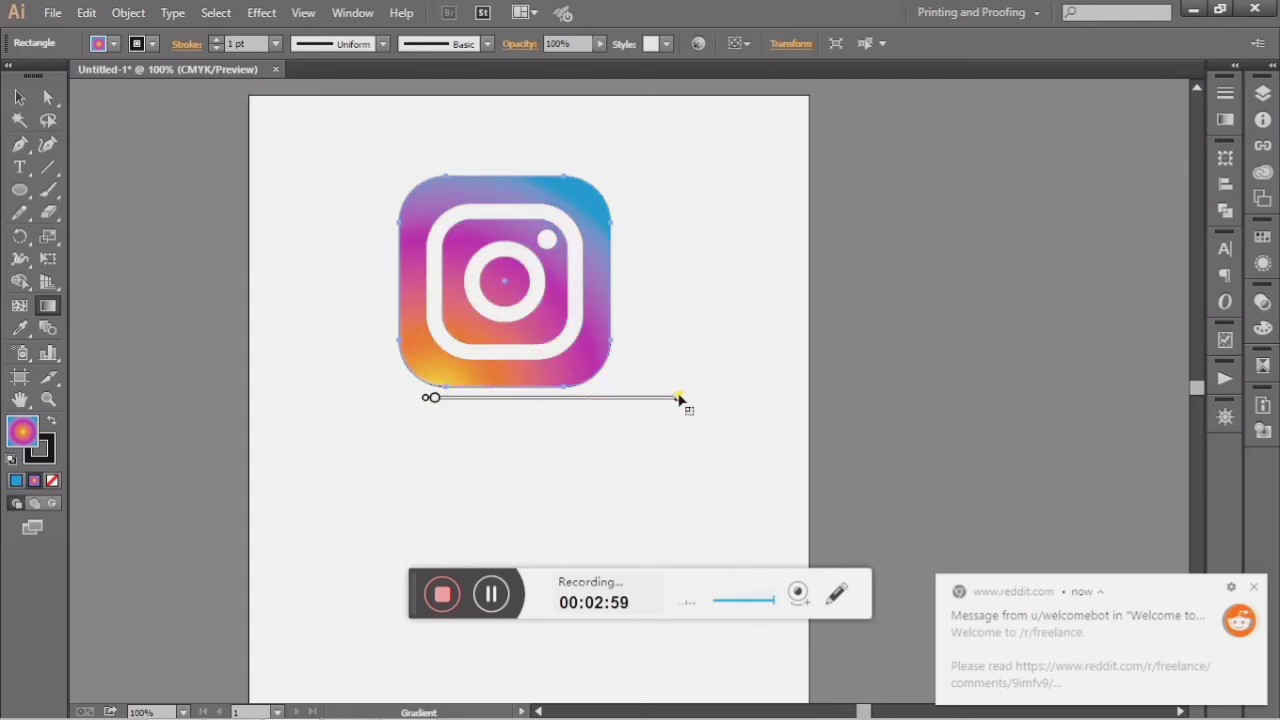
drag(679, 398, 695, 398)
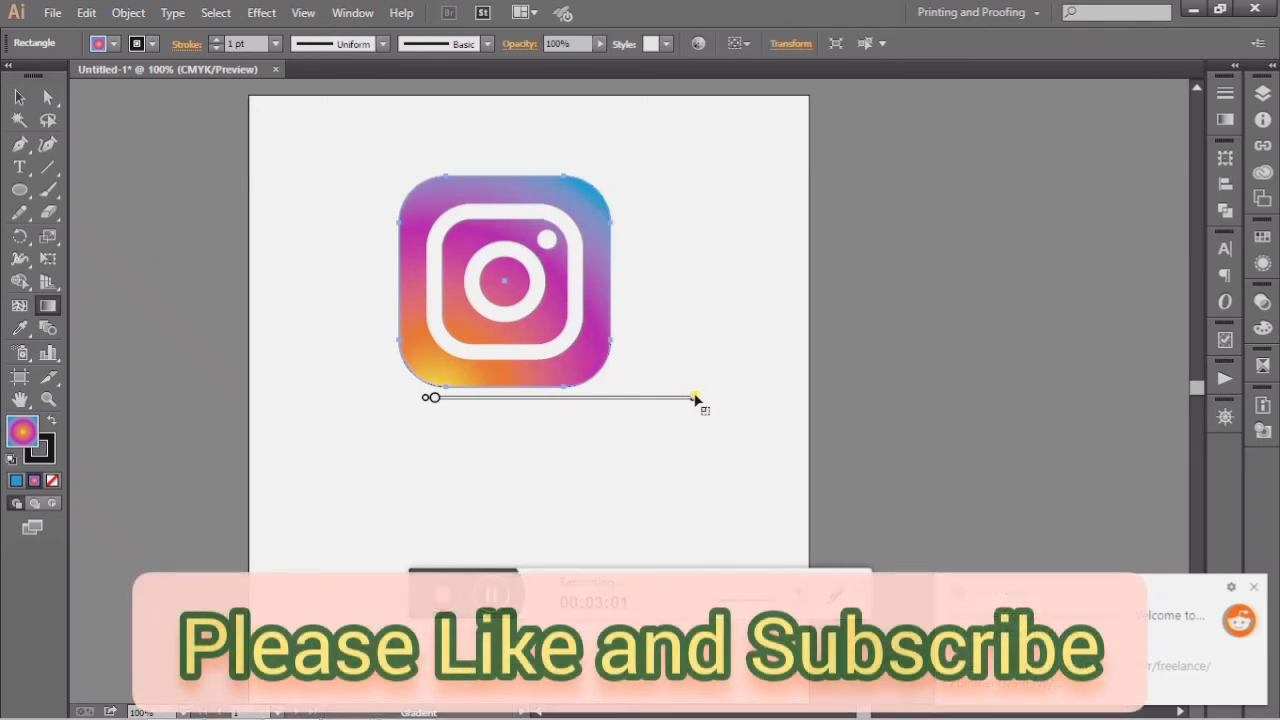
drag(543, 398, 549, 392)
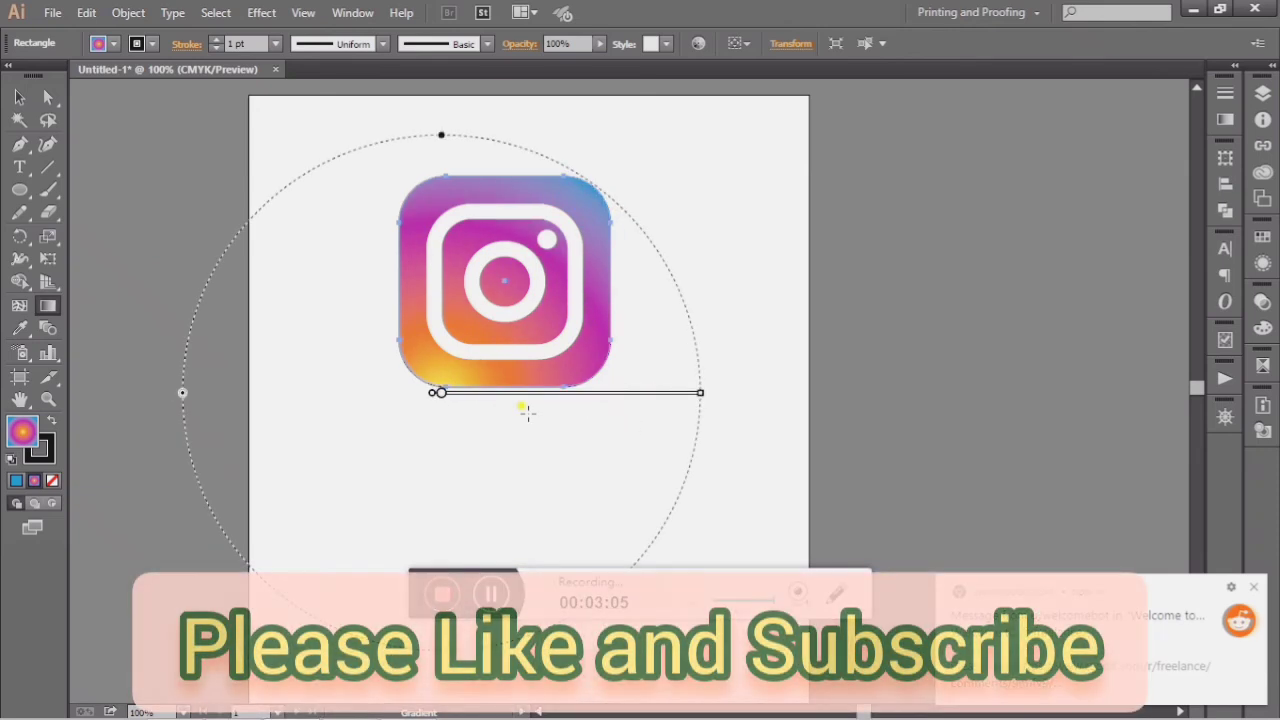
click(19, 97)
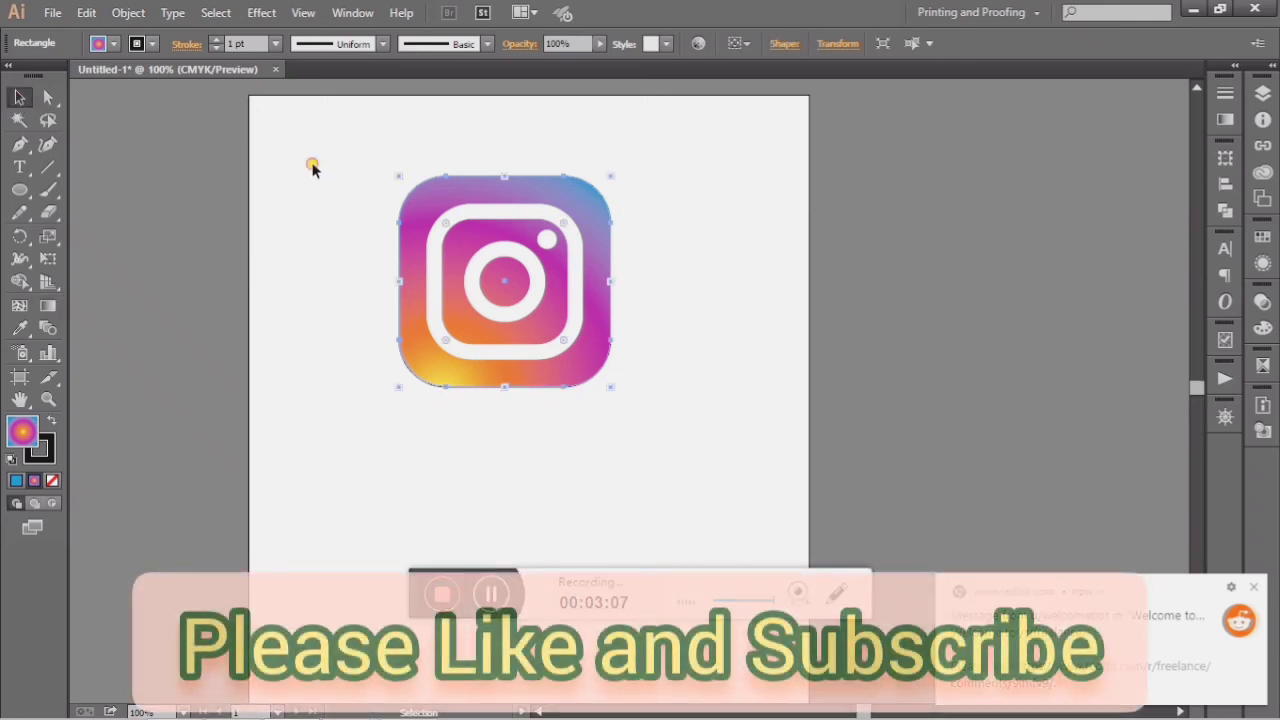
click(312, 168)
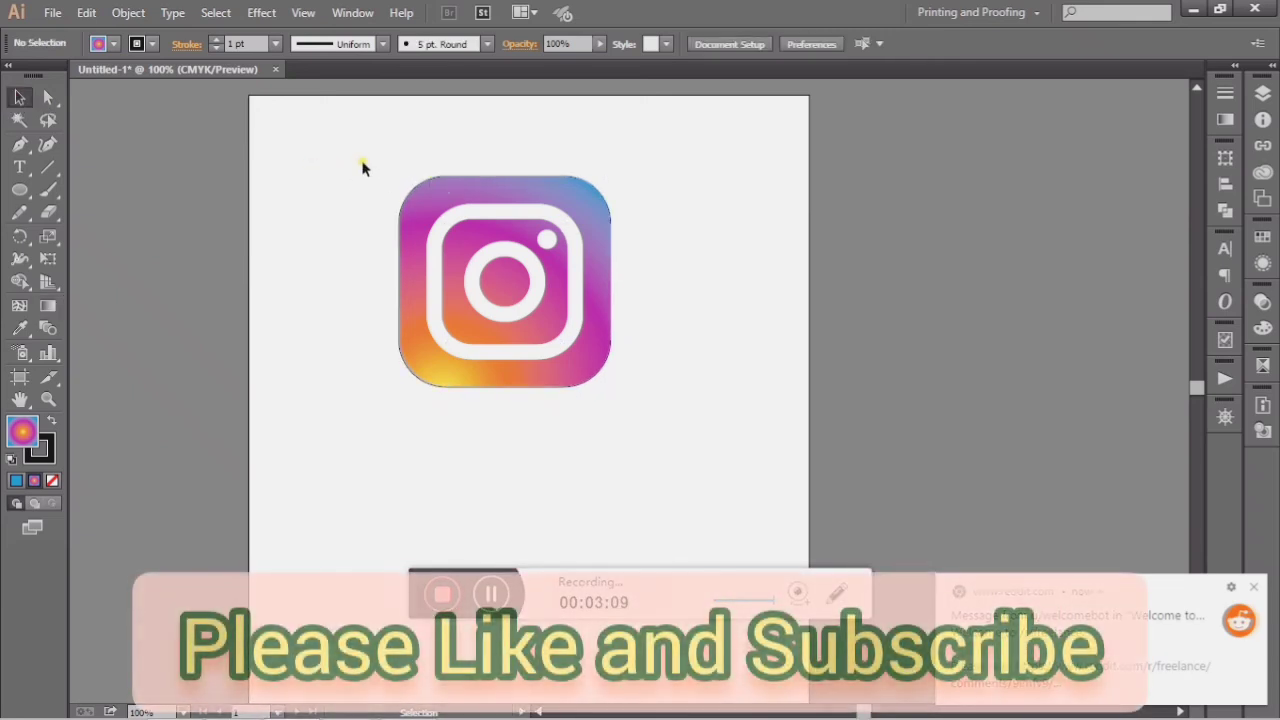